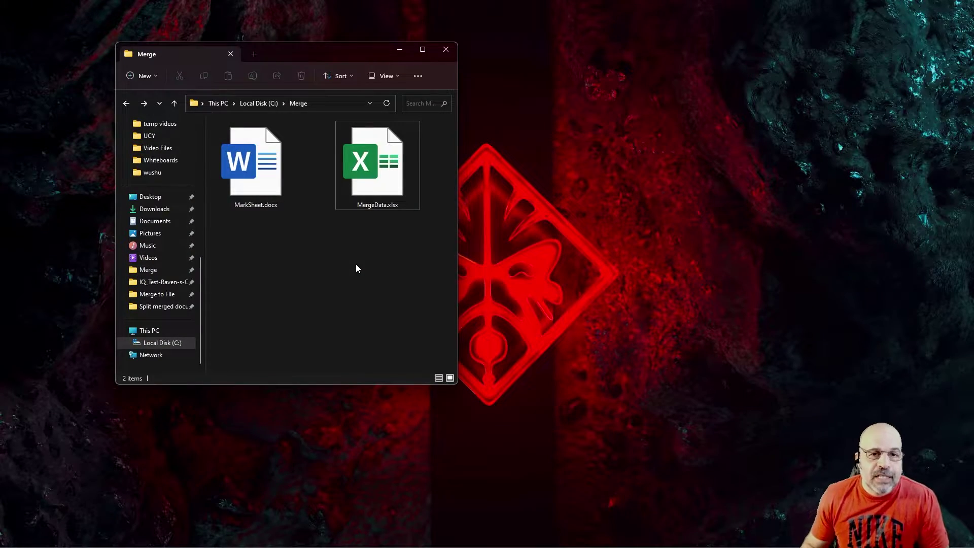
click(366, 186)
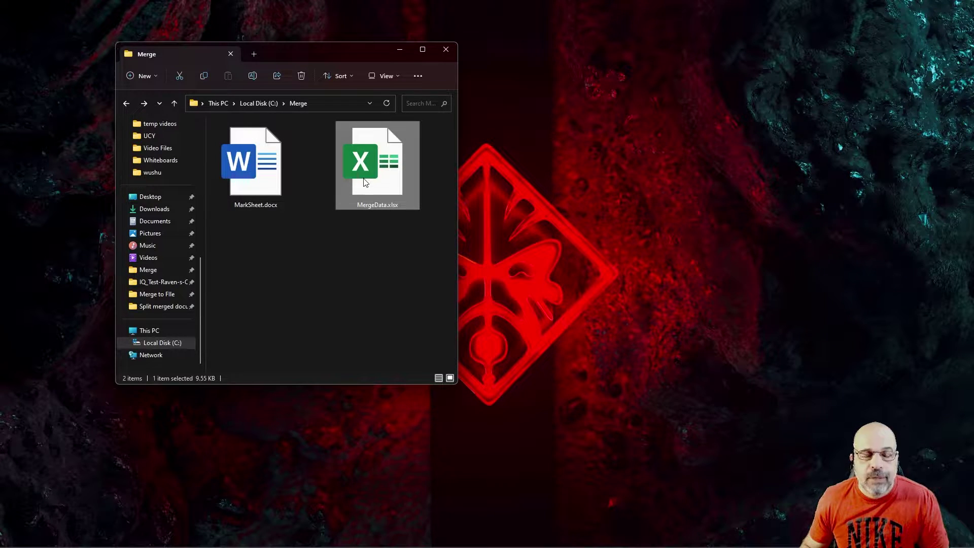
double_click(365, 181)
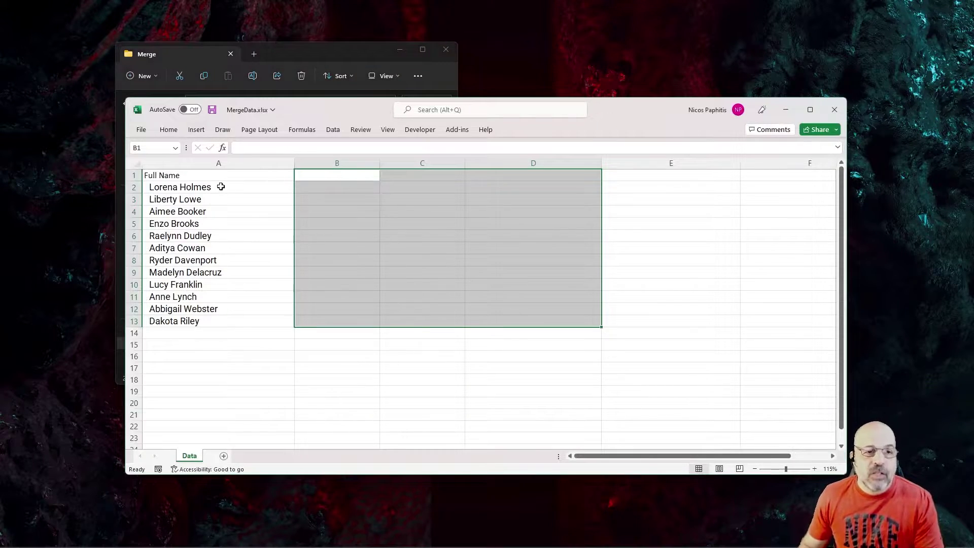
click(220, 176)
drag(207, 189, 230, 322)
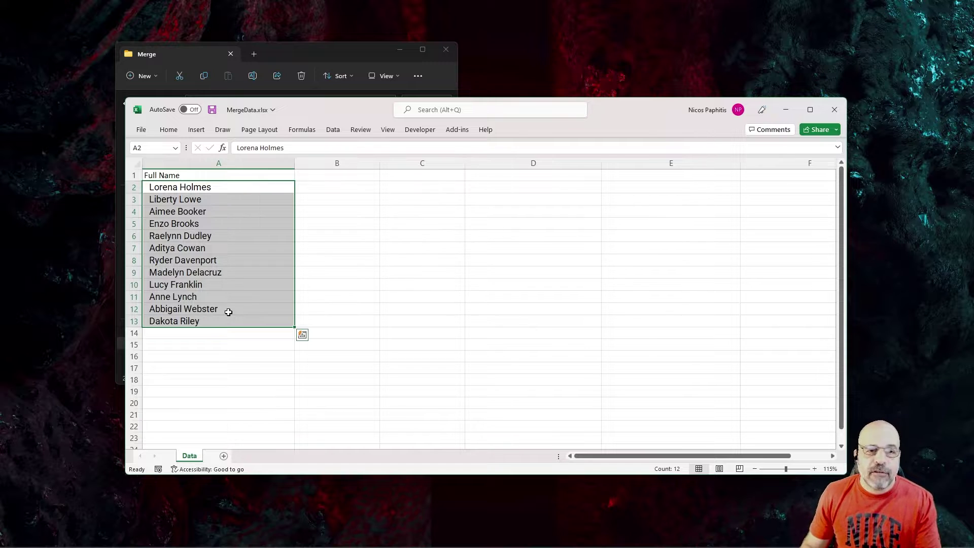
drag(327, 176, 698, 317)
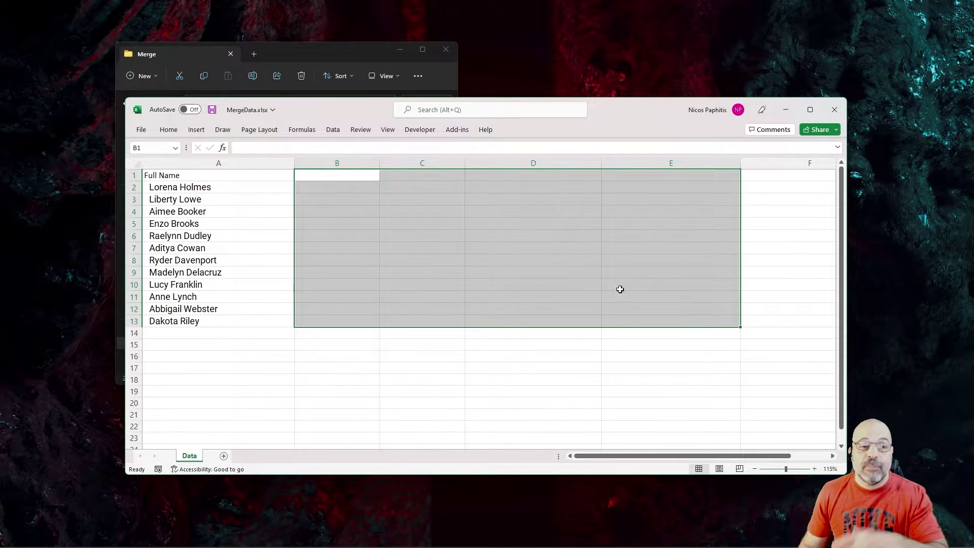
drag(236, 221, 249, 212)
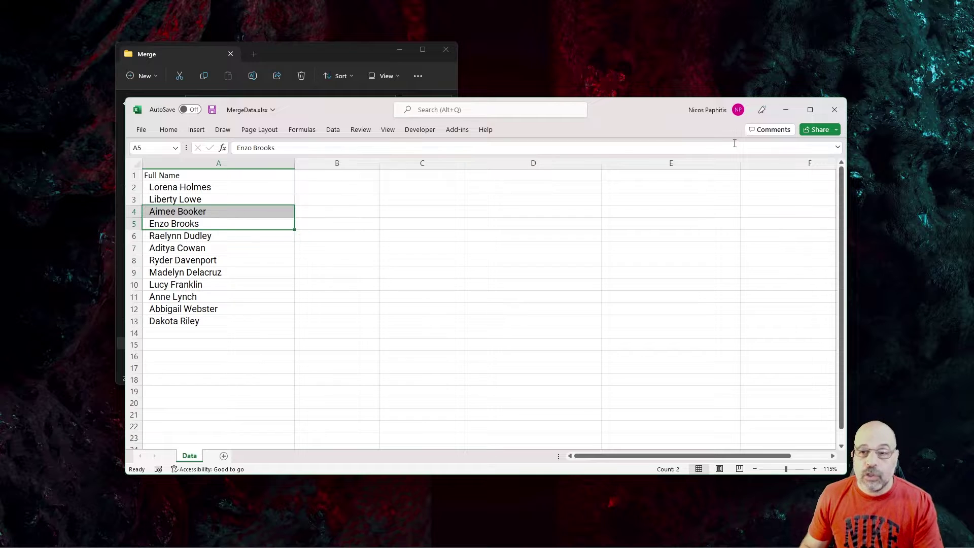
click(838, 116)
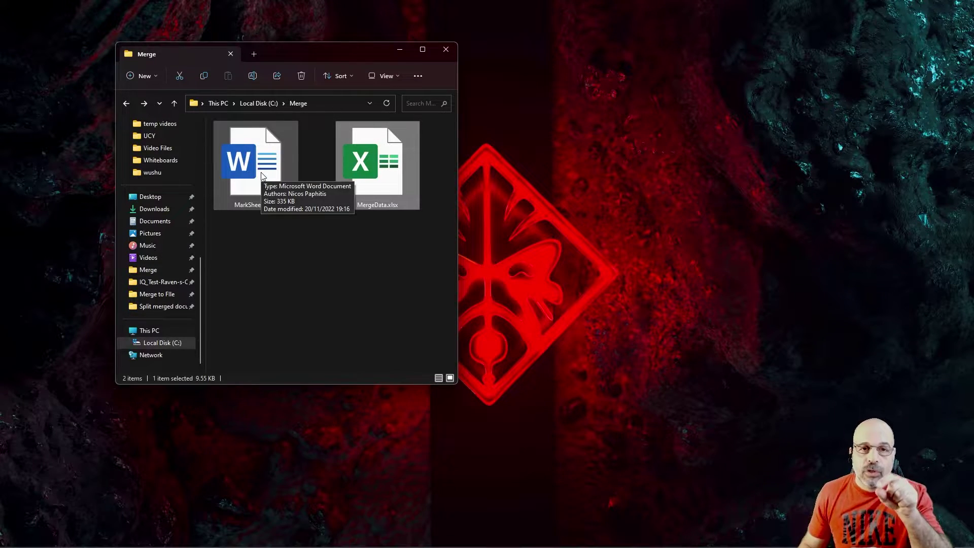
Step: Open MarkSheet.docx, accept the SQL data prompt, and select the «Full_Name» merge field
double_click(262, 175)
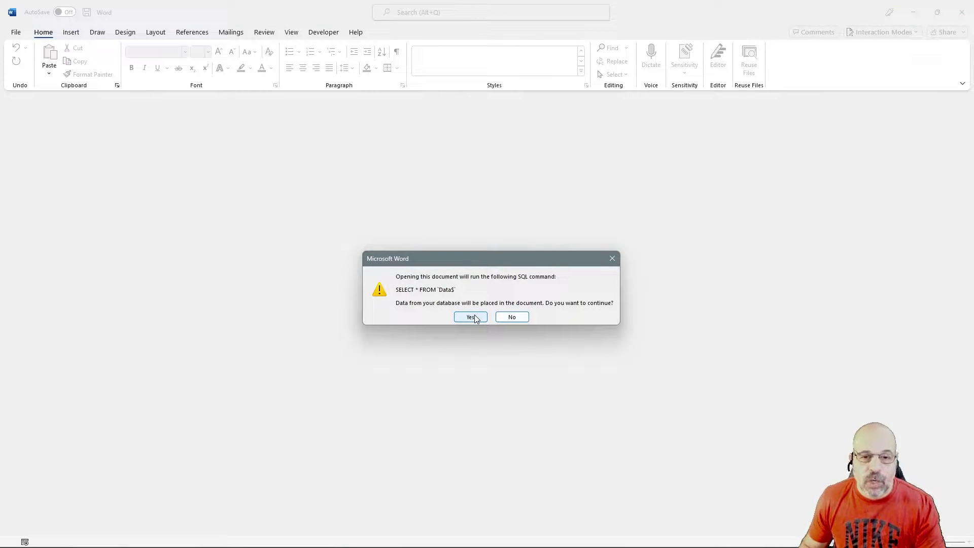
click(471, 317)
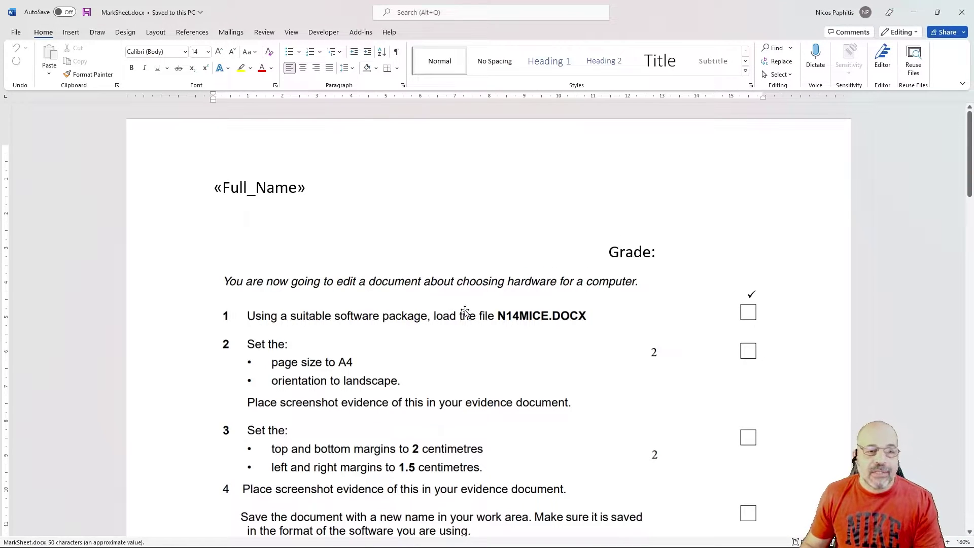
drag(224, 183, 315, 189)
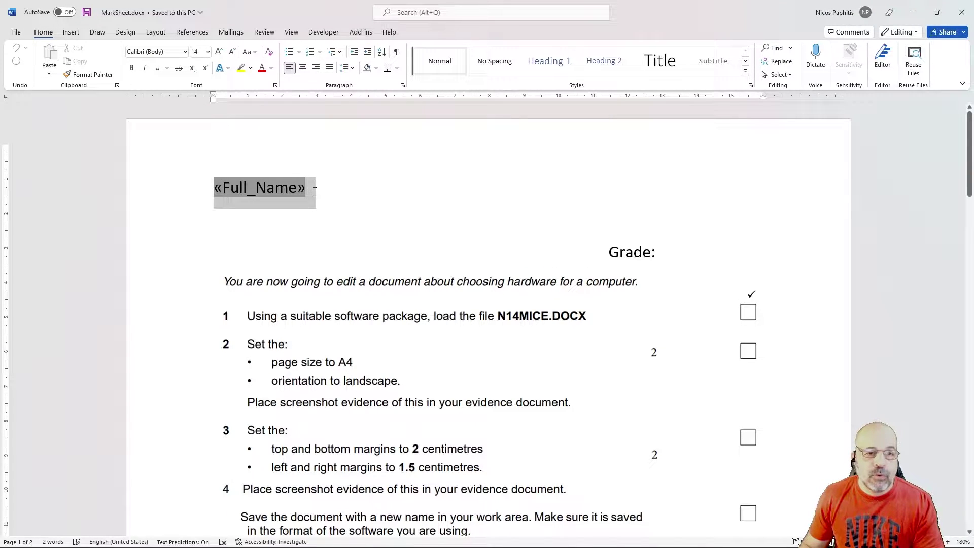
click(354, 221)
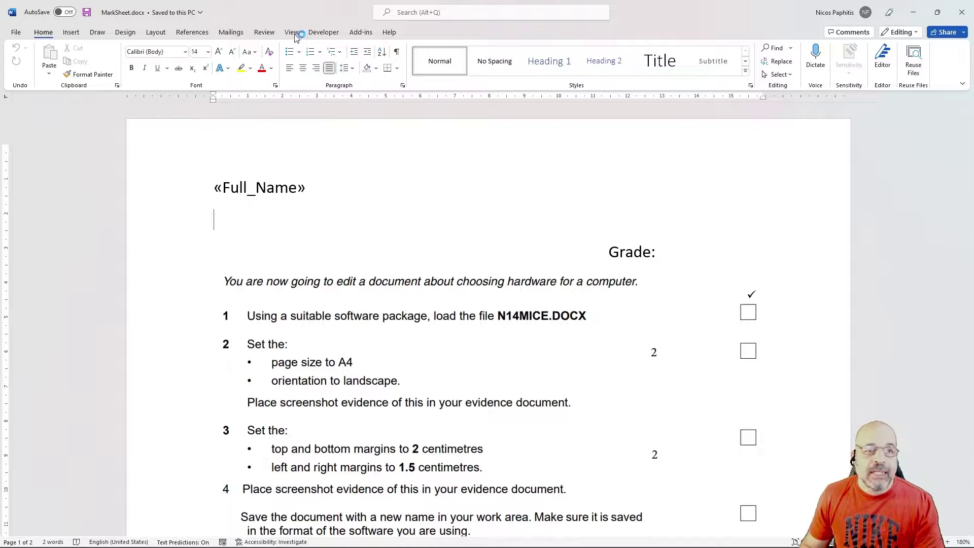
Step: Preview the sheet with real student names, stepping back five records and forward four
click(231, 32)
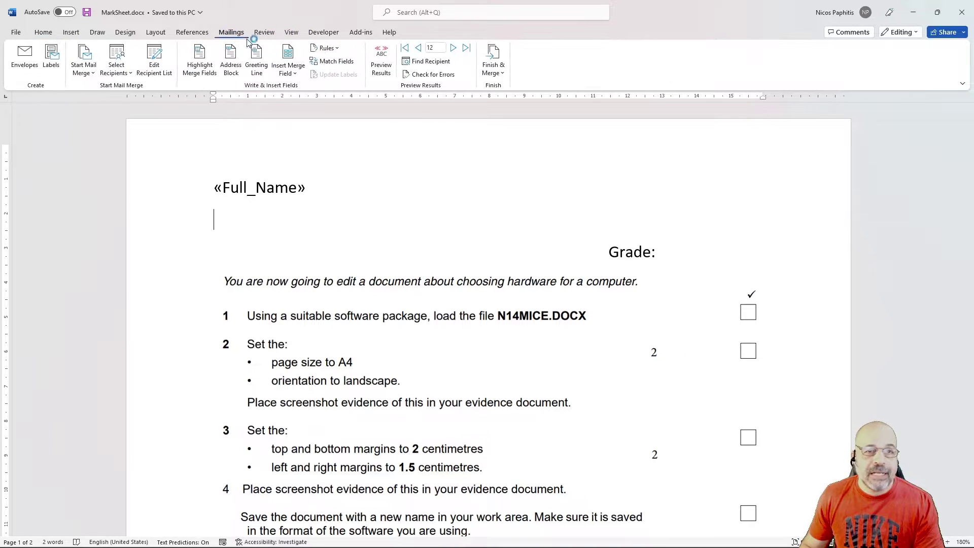
click(381, 61)
click(418, 48)
click(418, 48)
click(419, 48)
click(419, 47)
click(418, 48)
click(418, 48)
click(418, 48)
click(418, 48)
click(418, 48)
click(418, 47)
click(418, 47)
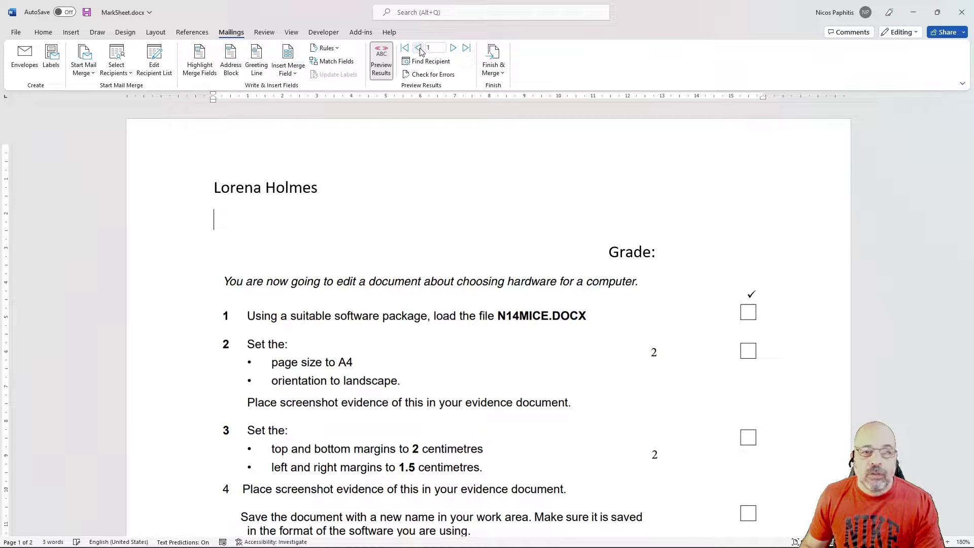
click(453, 48)
click(453, 48)
click(453, 48)
click(453, 48)
click(453, 47)
click(454, 47)
scroll(491, 167, down, 6)
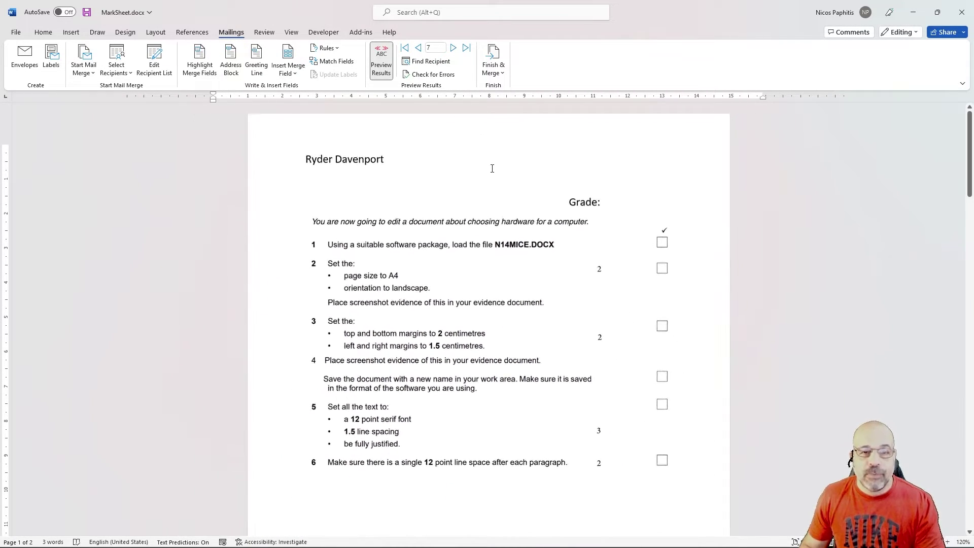
scroll(492, 168, down, 12)
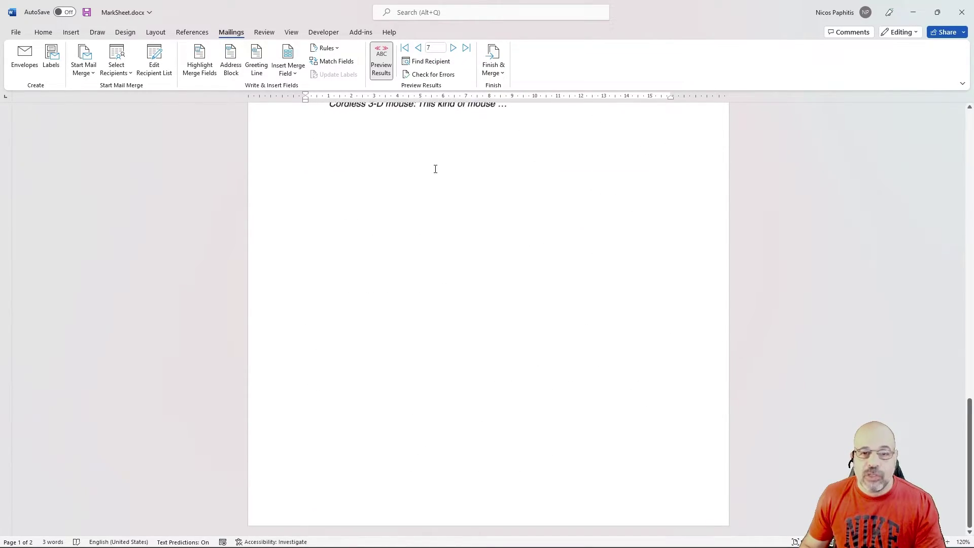
scroll(435, 169, up, 12)
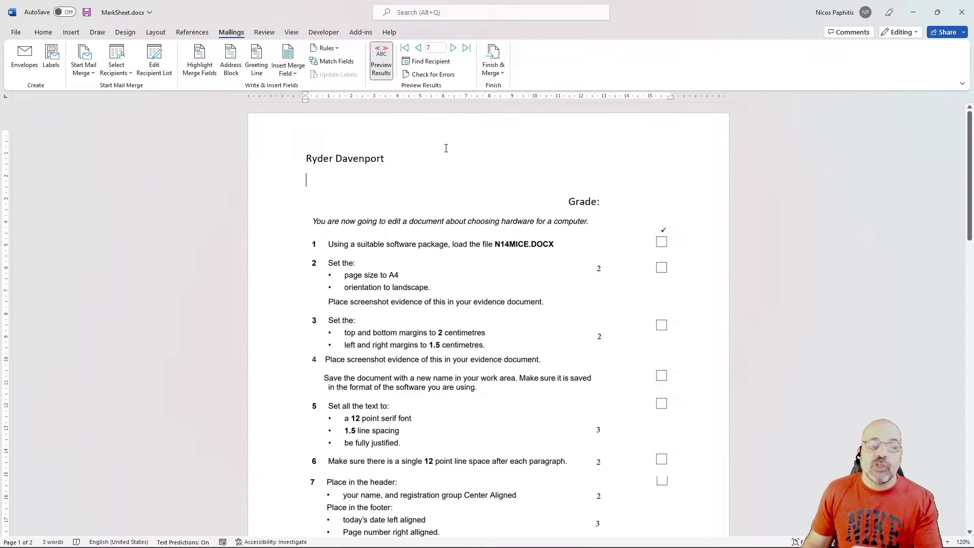
Step: Review the merge recipient list, then turn off the name preview
click(154, 59)
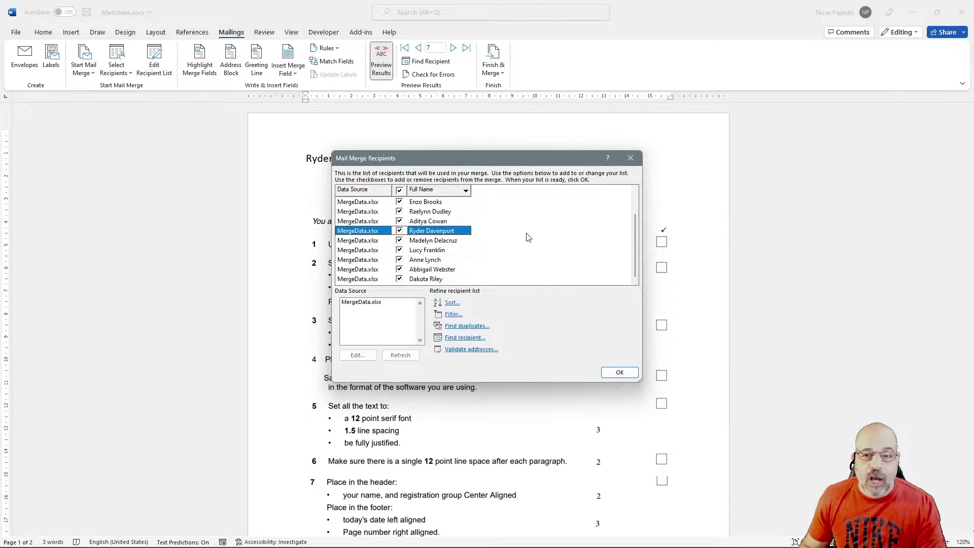
scroll(528, 237, up, 1)
scroll(529, 234, down, 1)
scroll(528, 233, up, 1)
scroll(529, 232, down, 1)
scroll(528, 232, up, 1)
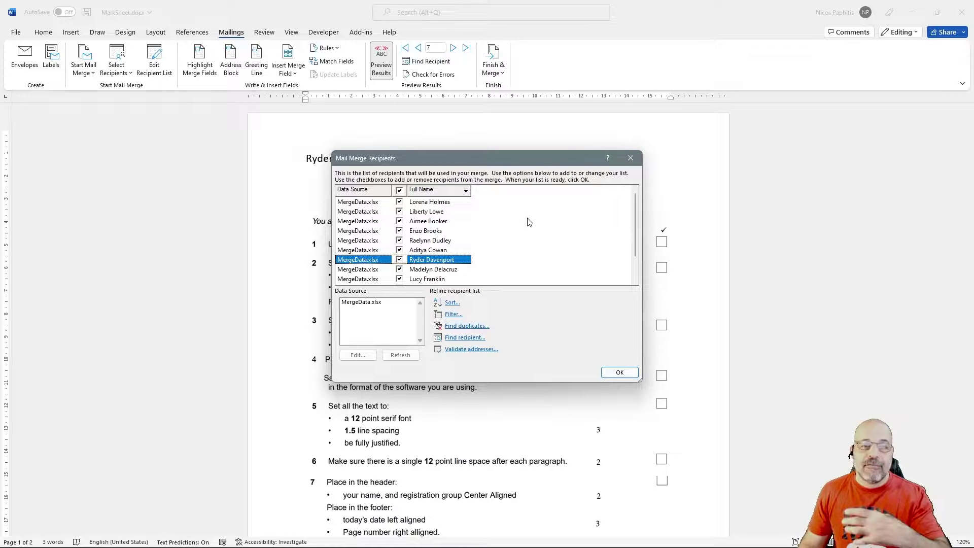
click(620, 373)
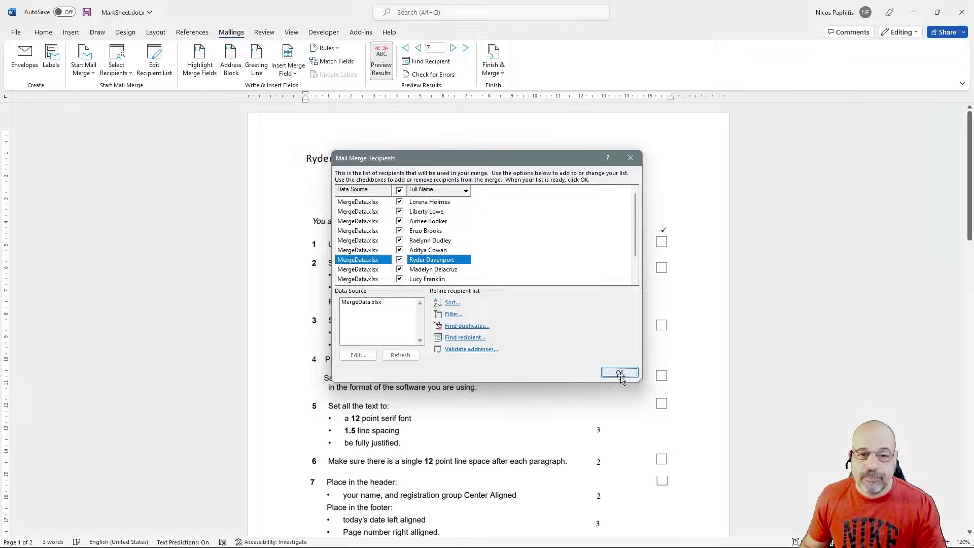
click(381, 64)
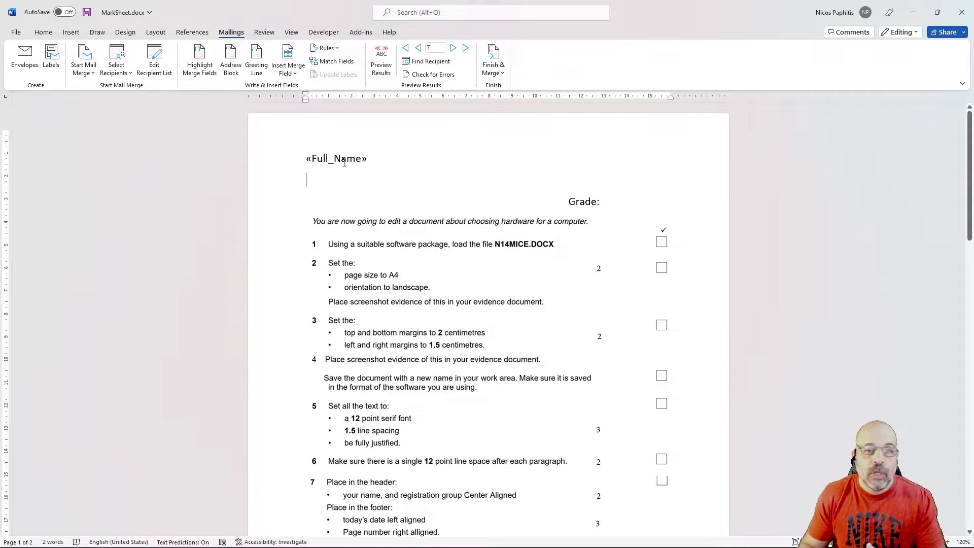
Step: Glance at the Finish & Merge options, then put the cursor before «Full_Name» at the top
click(494, 70)
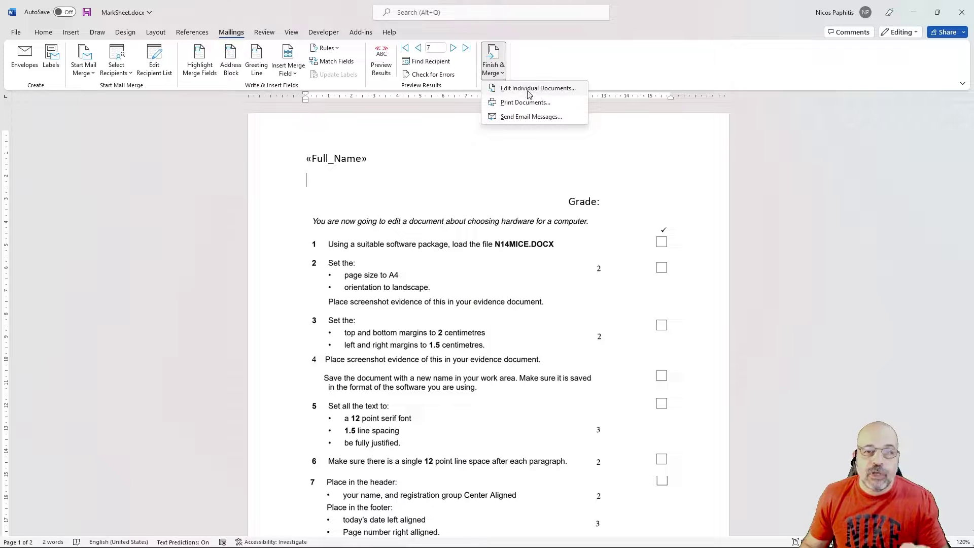
click(362, 167)
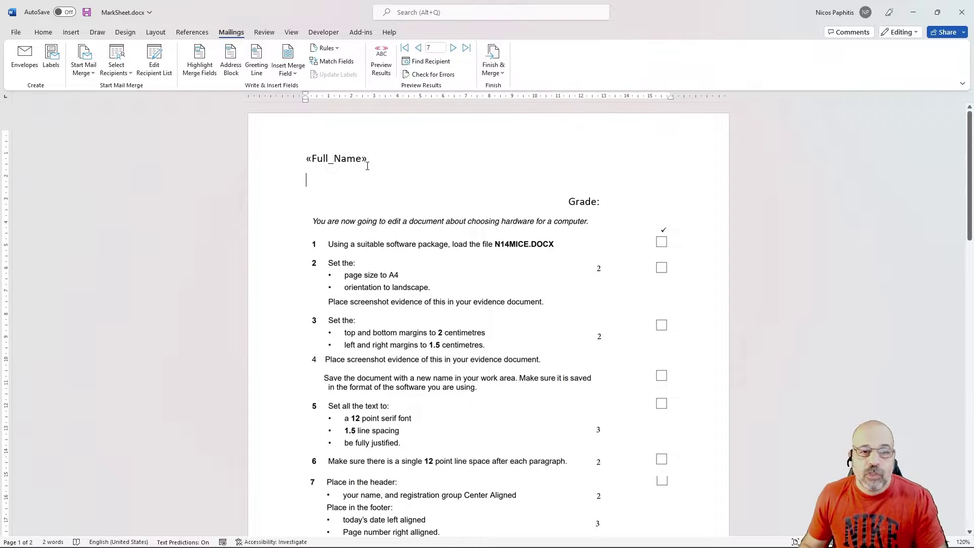
click(312, 143)
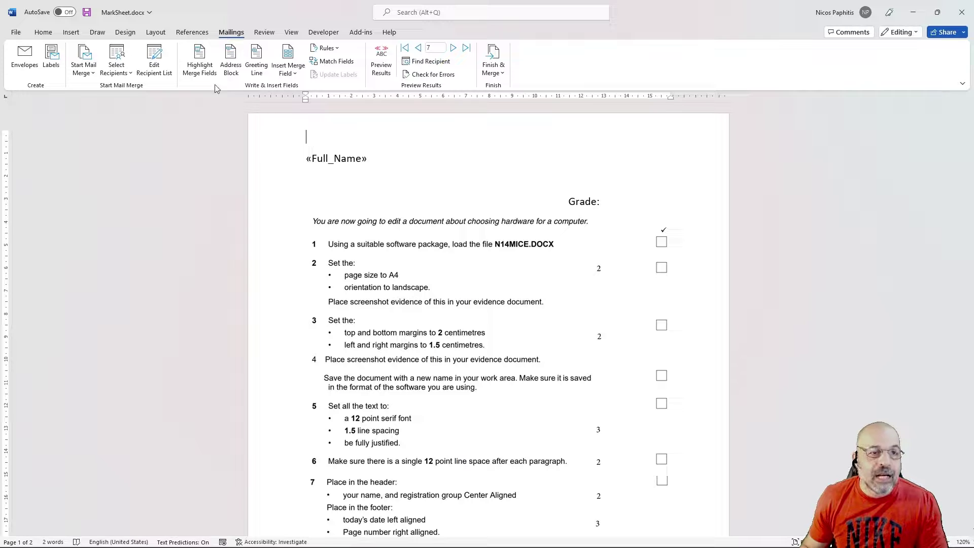
Step: Apply the Heading 1 style to the empty top line from the Home tab
click(43, 32)
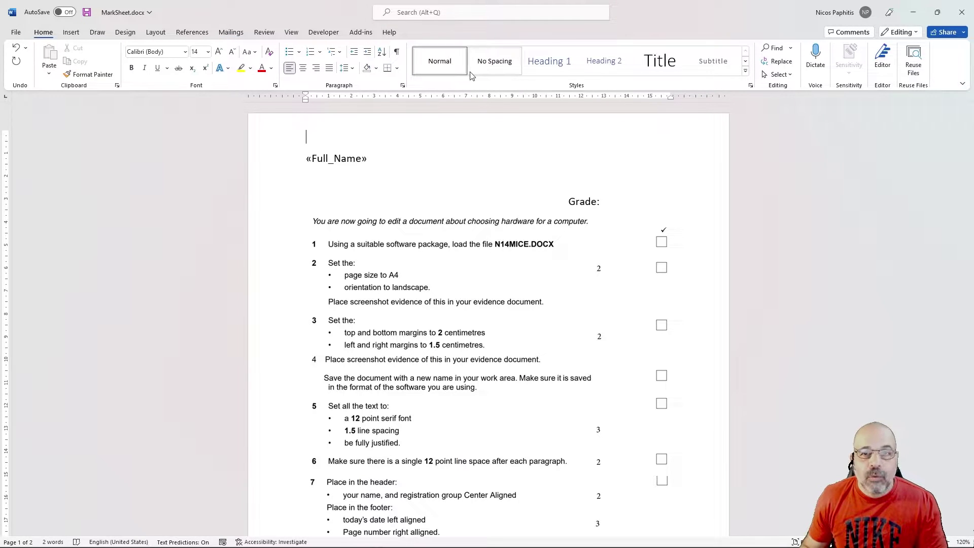
click(555, 65)
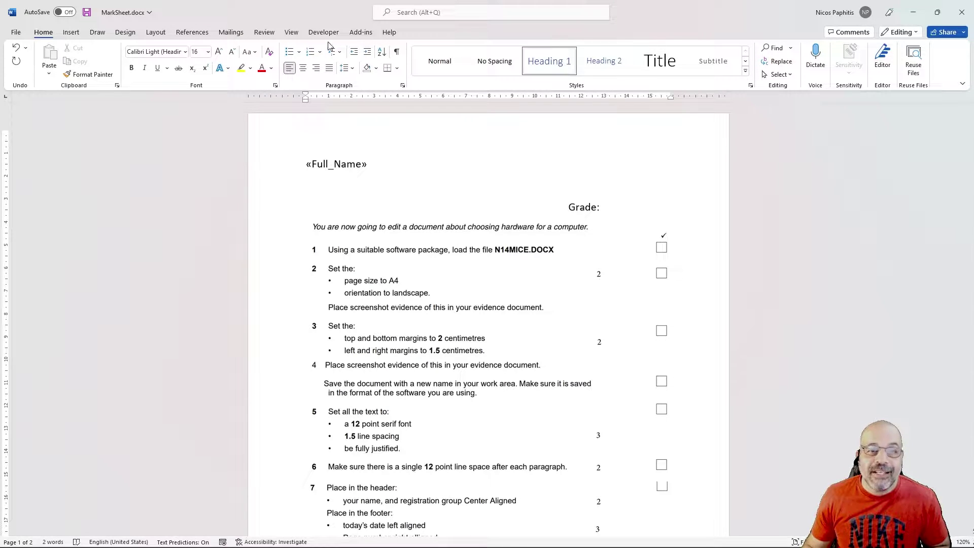
Step: Turn on Preview Results, advance to record 10, and view the top of page 2
click(224, 35)
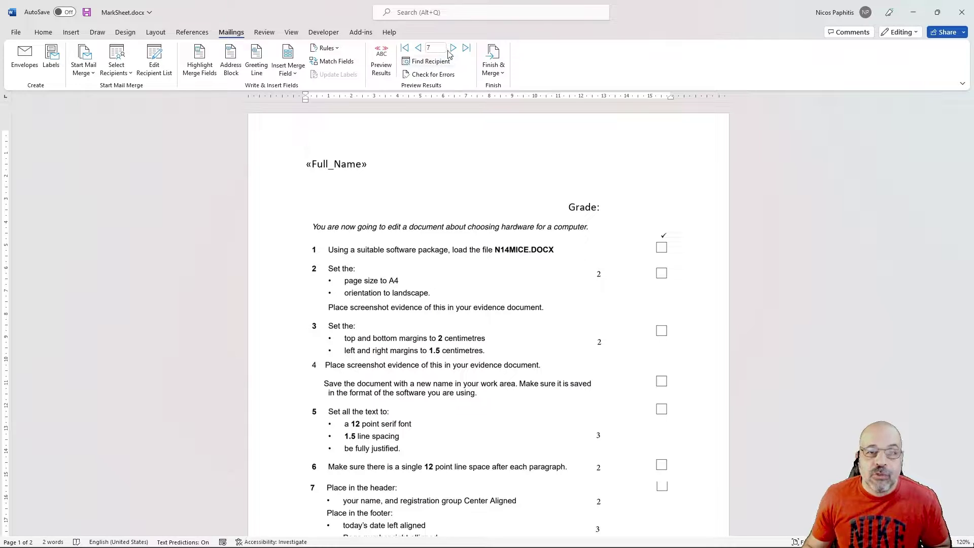
click(381, 58)
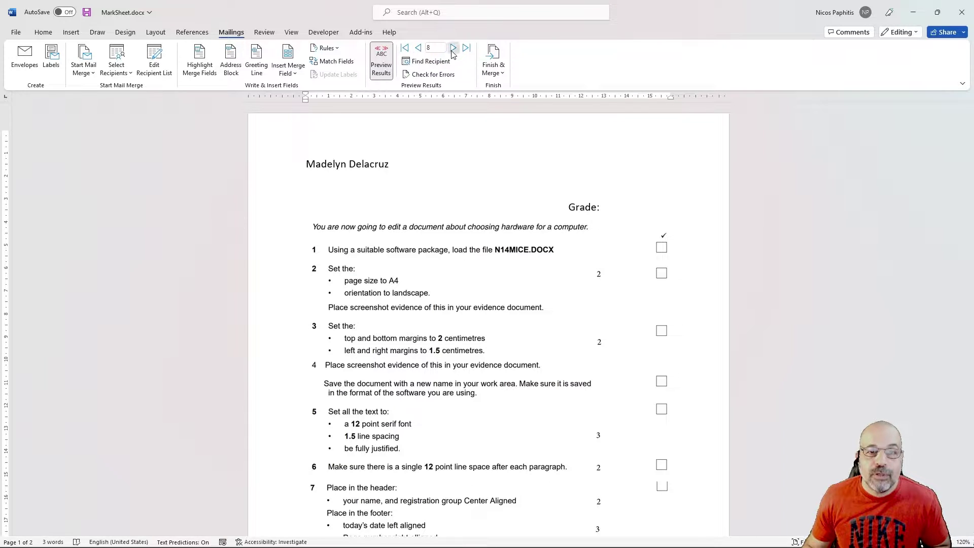
click(453, 48)
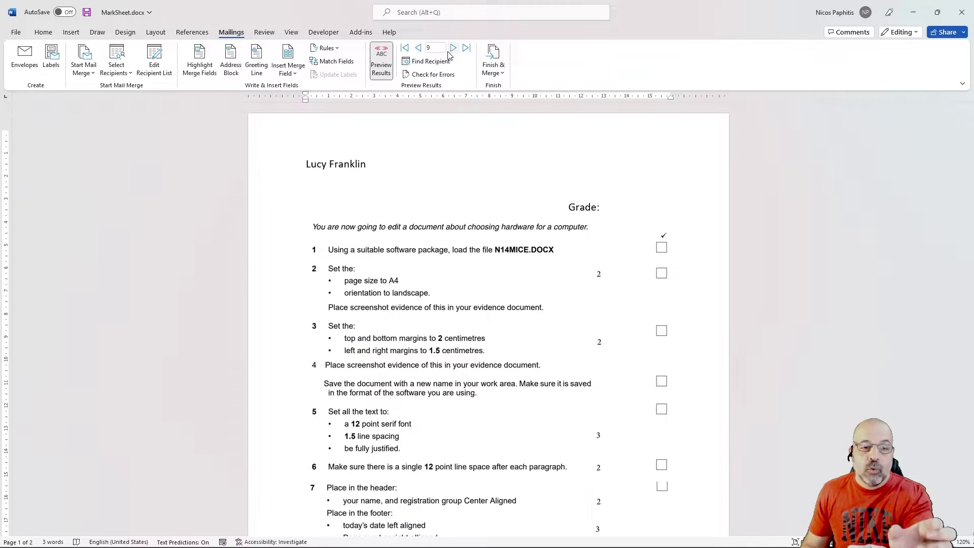
click(454, 52)
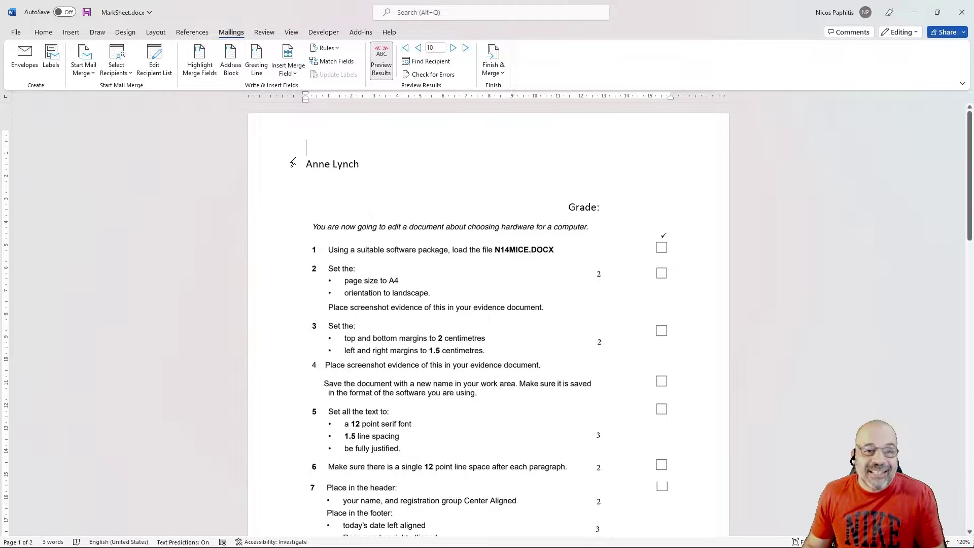
scroll(394, 213, down, 9)
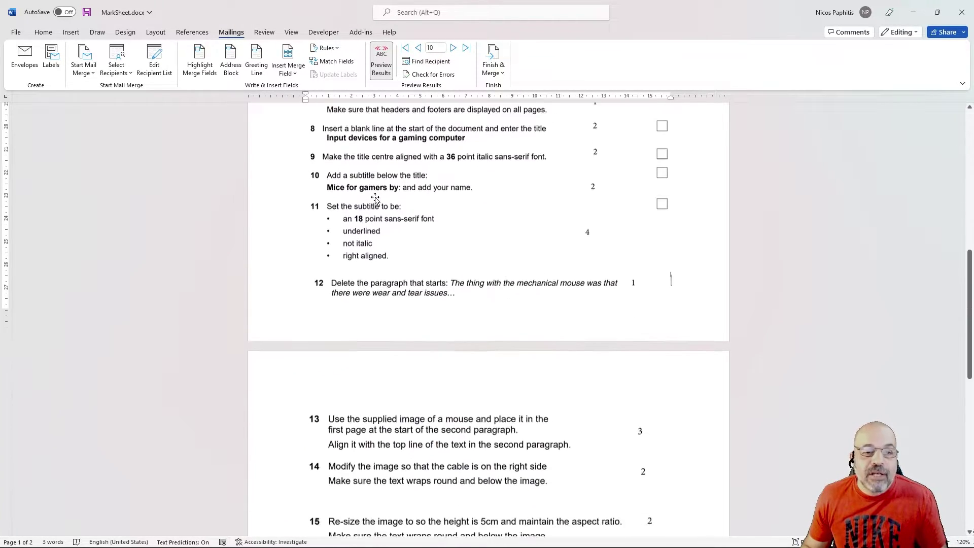
scroll(353, 188, down, 2)
scroll(354, 175, up, 4)
scroll(335, 305, down, 3)
click(330, 328)
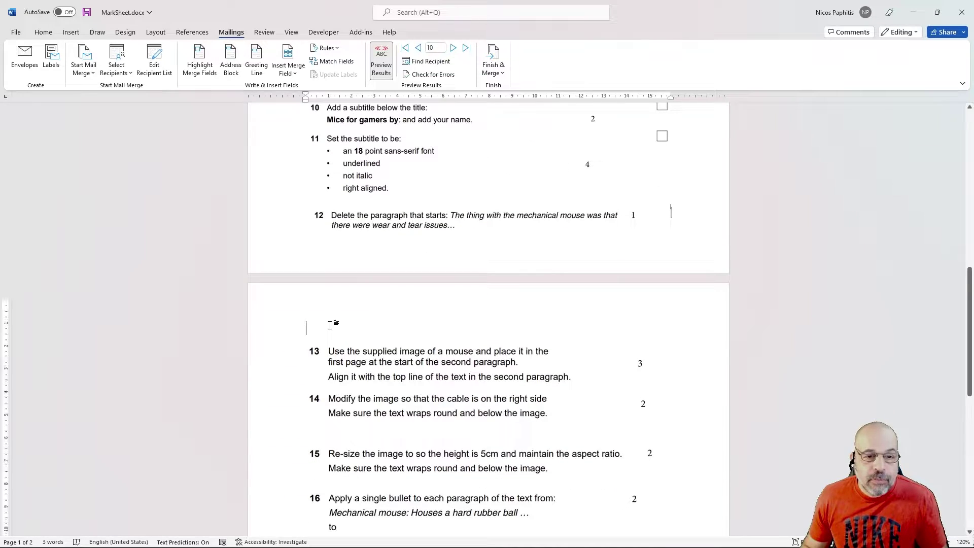
click(44, 33)
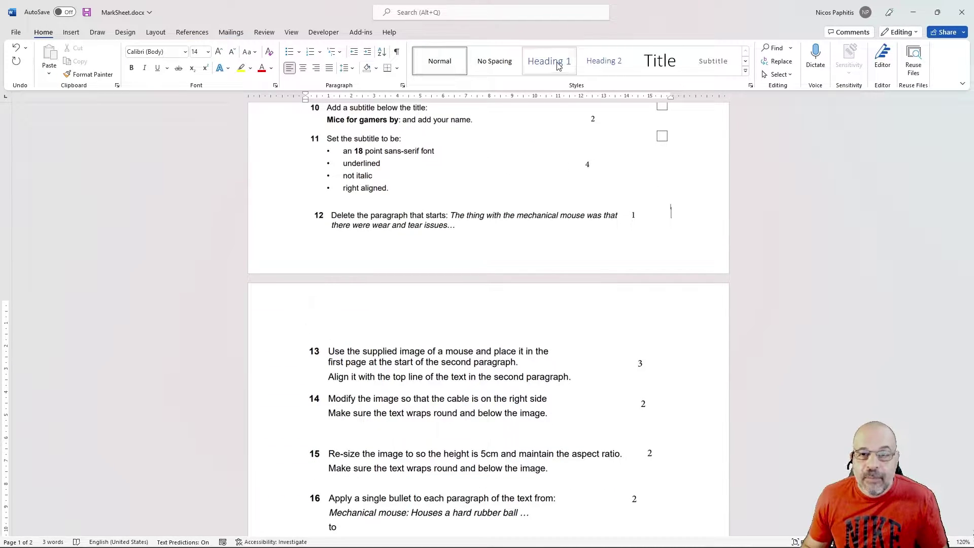
scroll(440, 312, up, 10)
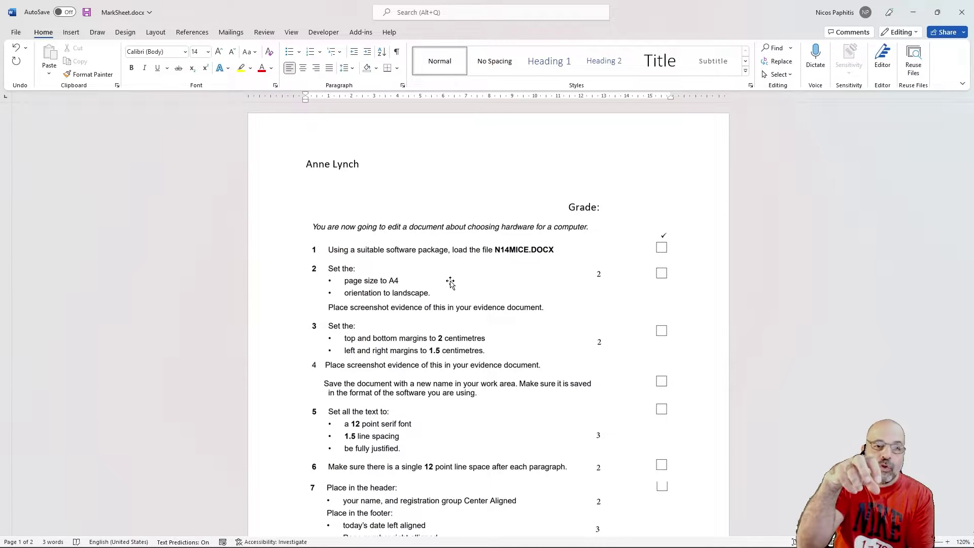
click(336, 148)
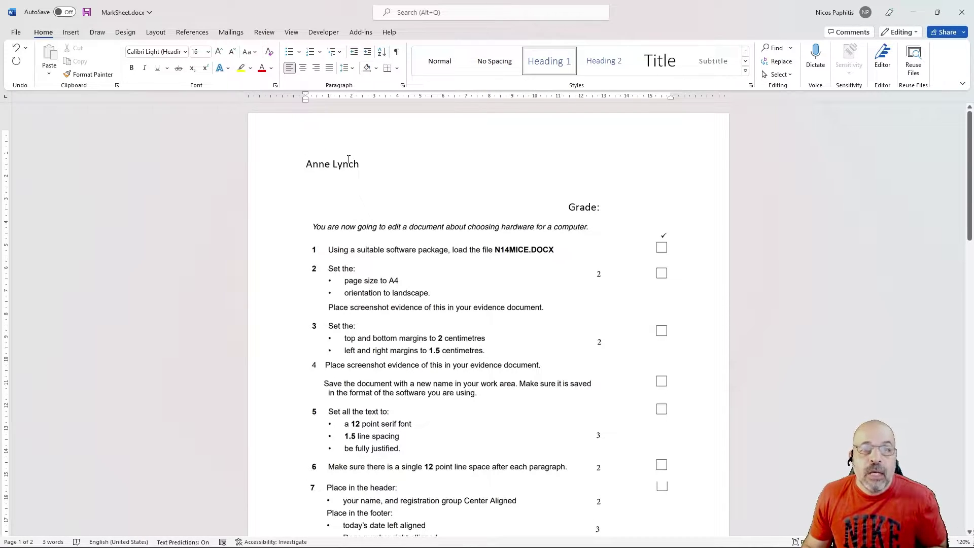
Step: Turn off the preview and merge all records into individual documents via Finish & Merge
click(228, 35)
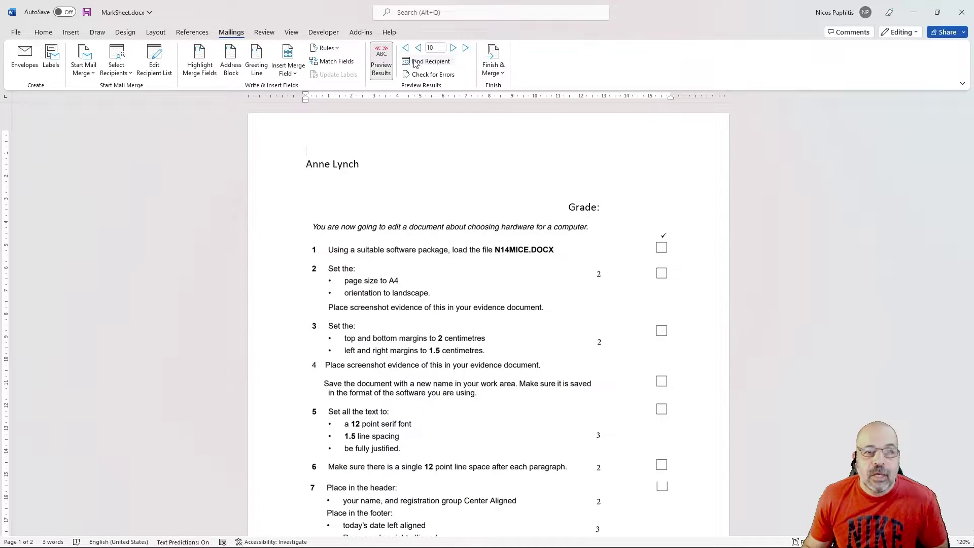
click(381, 62)
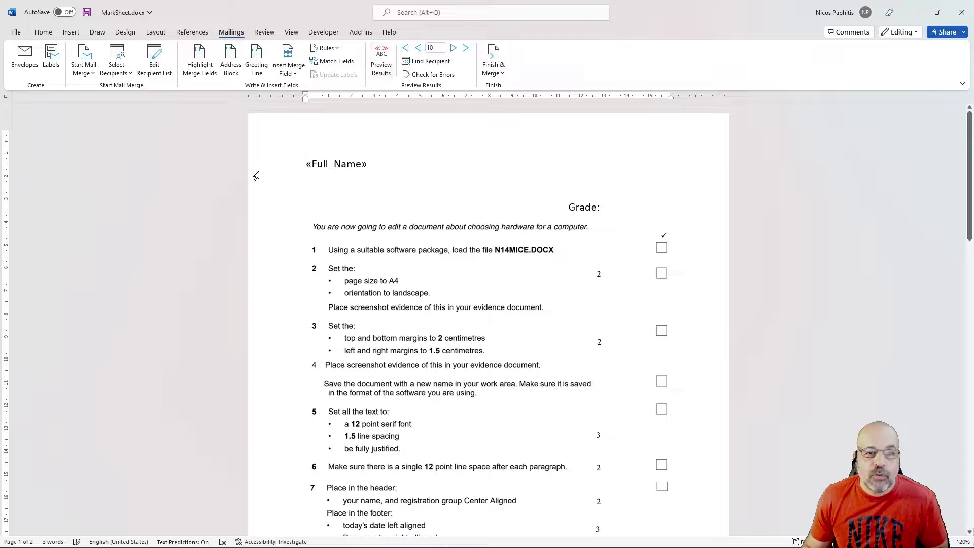
click(495, 57)
click(534, 88)
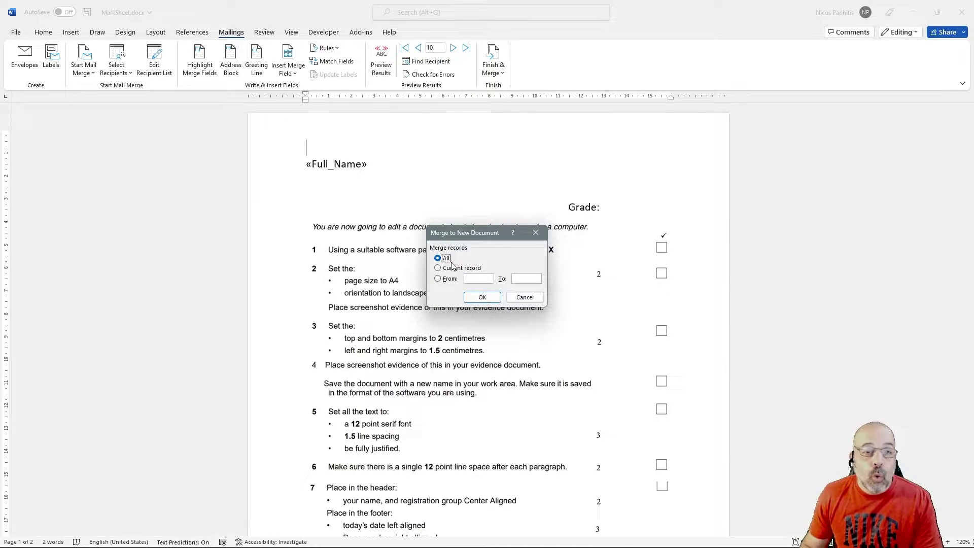
click(486, 297)
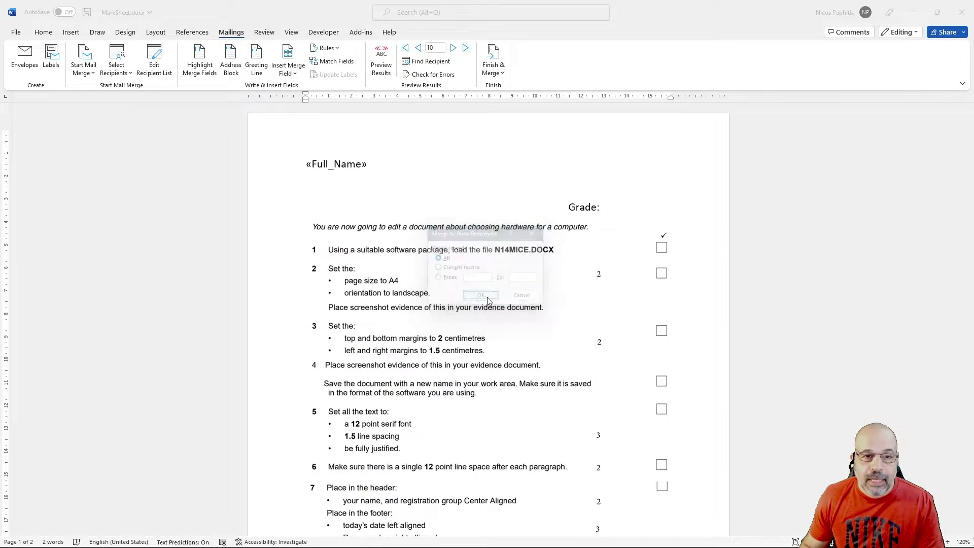
Step: Scroll through the 24-page merged document, then return to its start with Ctrl+Home
scroll(483, 273, down, 3)
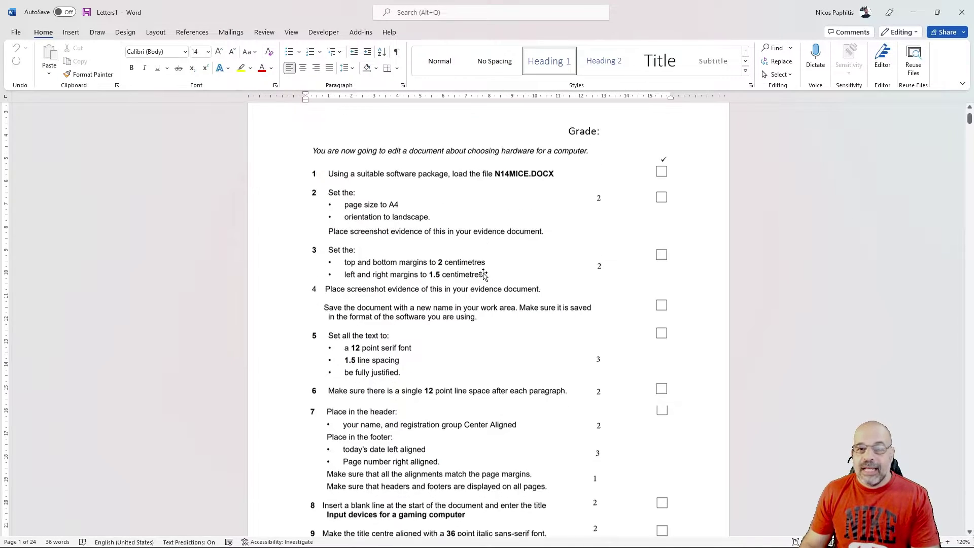
scroll(483, 274, down, 15)
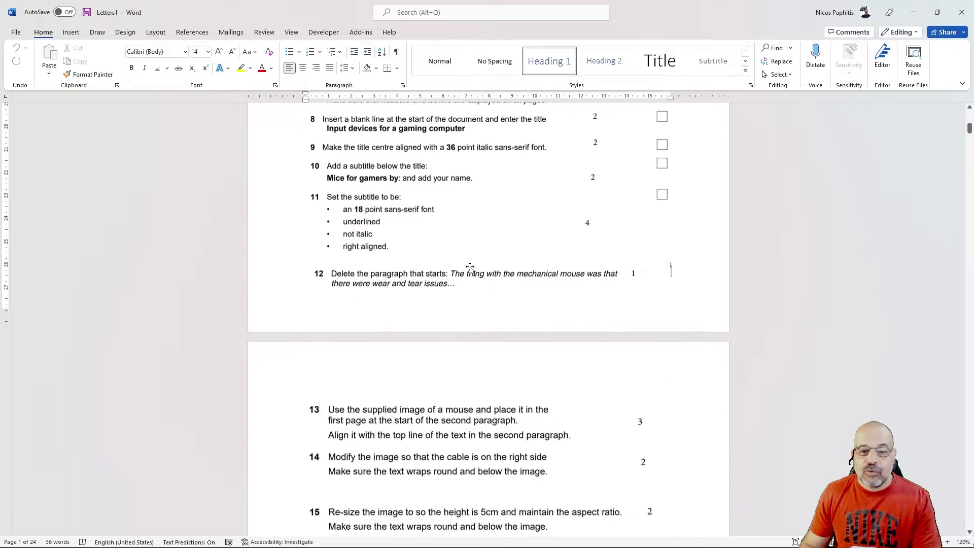
scroll(470, 267, down, 9)
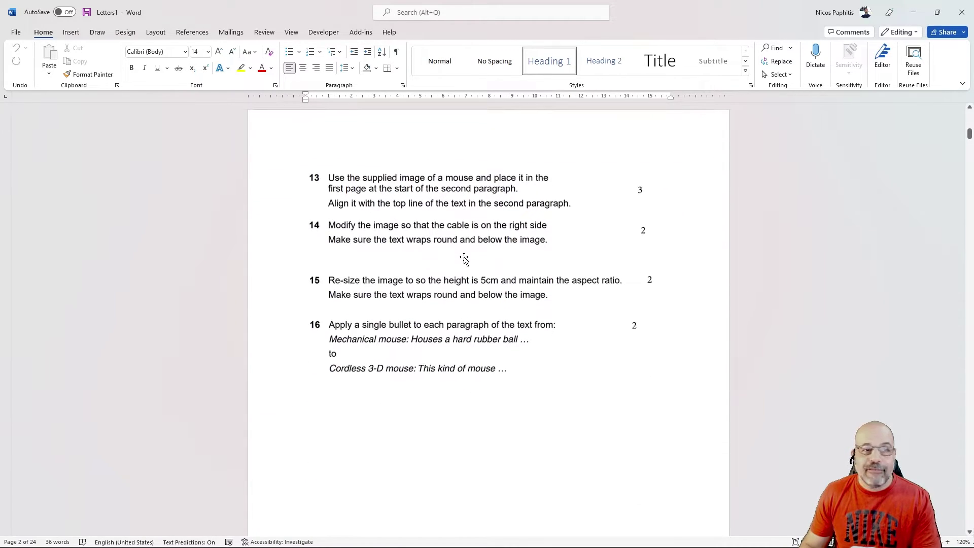
scroll(465, 259, down, 1)
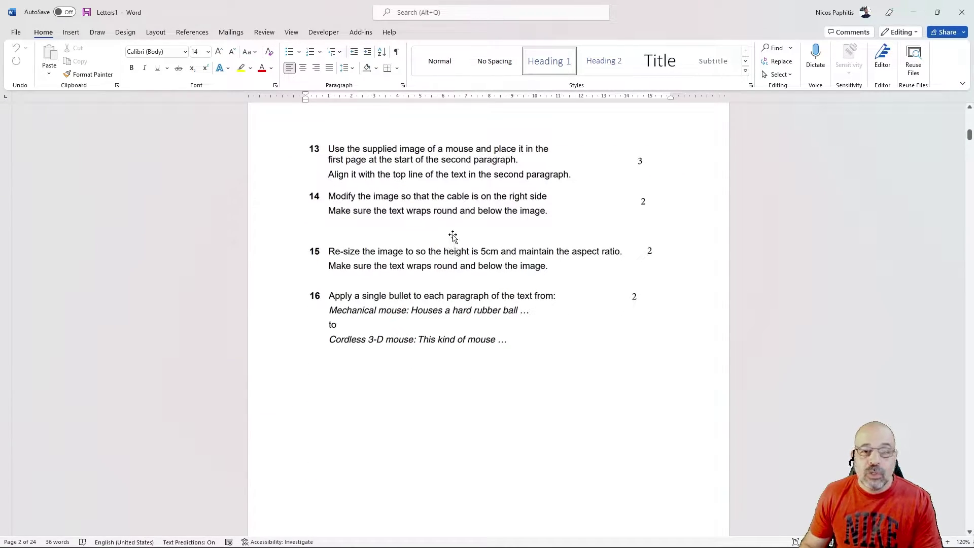
scroll(454, 218, up, 1)
scroll(454, 206, down, 8)
scroll(446, 197, down, 5)
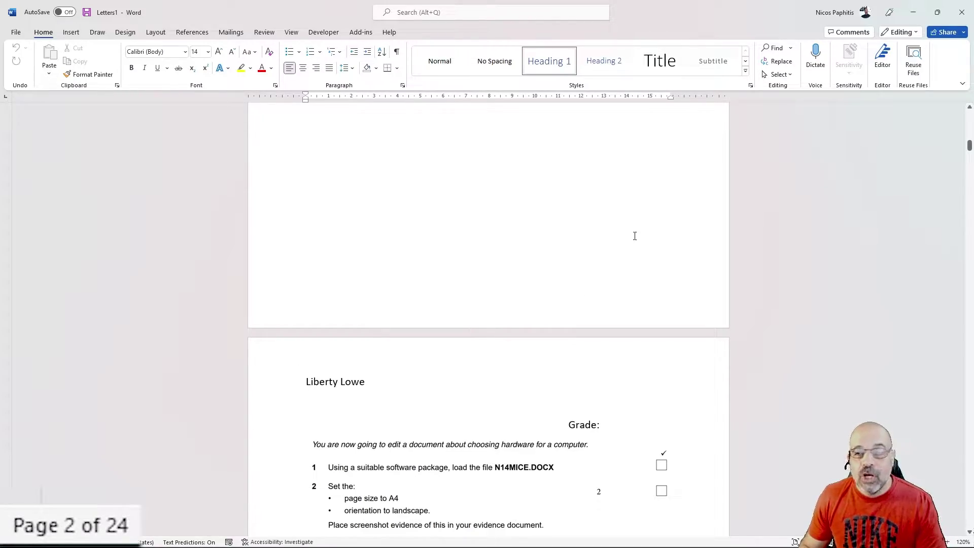
scroll(636, 235, down, 20)
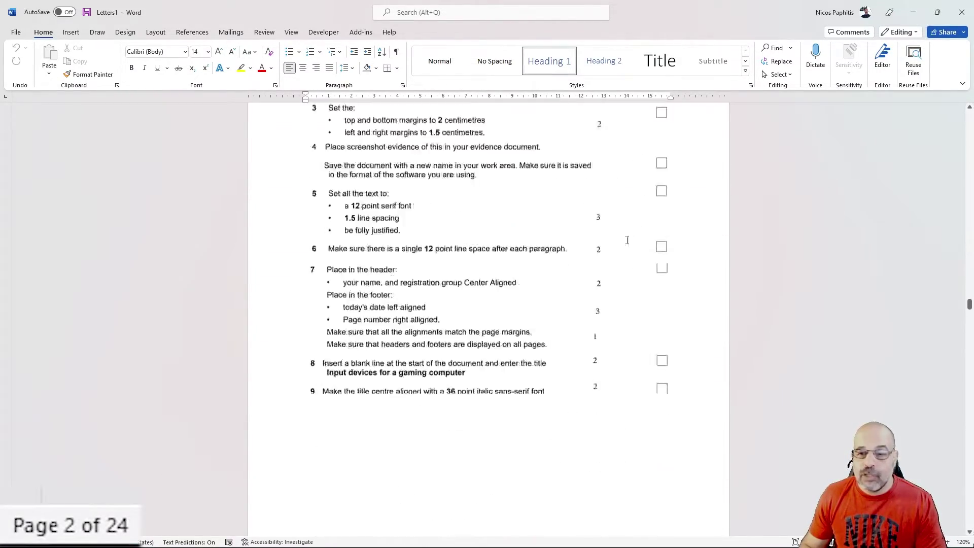
scroll(627, 242, down, 15)
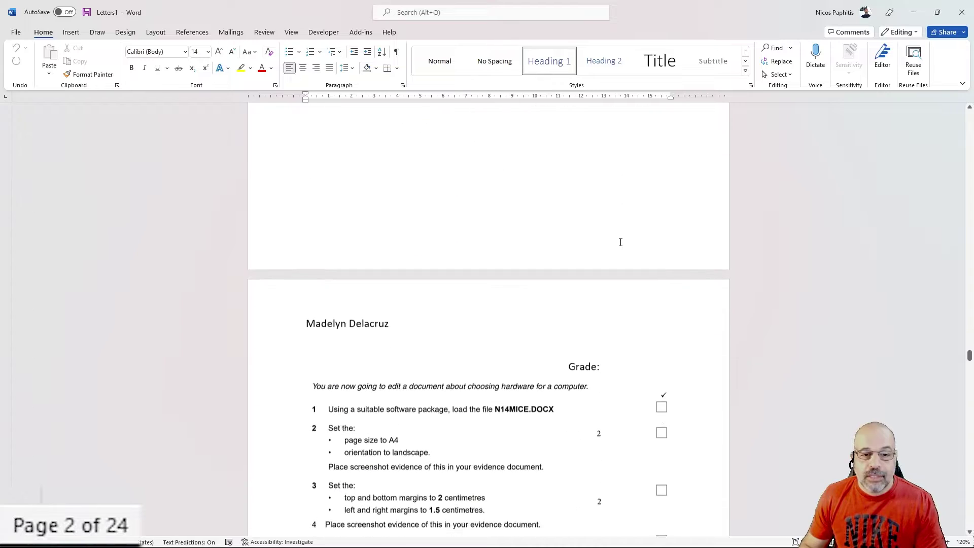
scroll(621, 242, down, 1)
scroll(620, 242, down, 8)
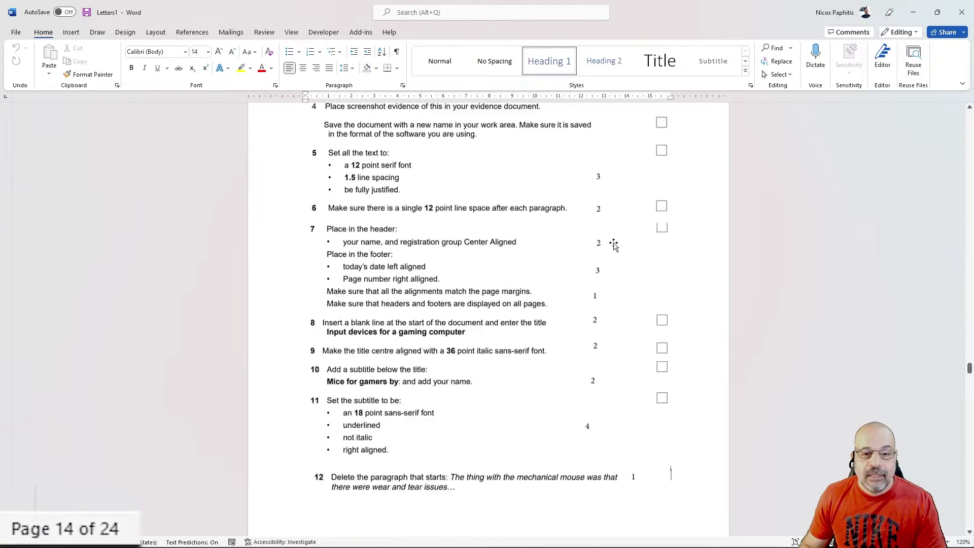
scroll(610, 247, down, 15)
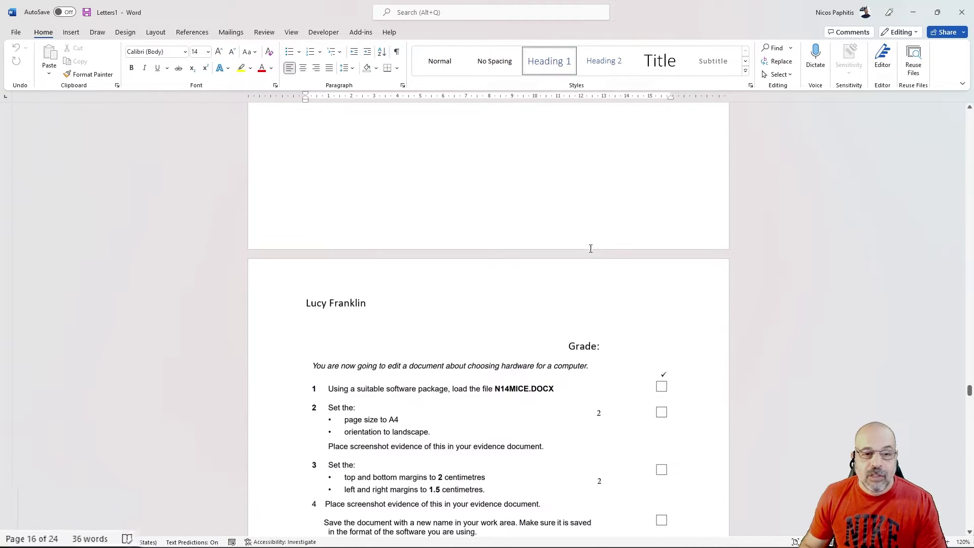
scroll(514, 281, up, 1)
scroll(496, 246, down, 12)
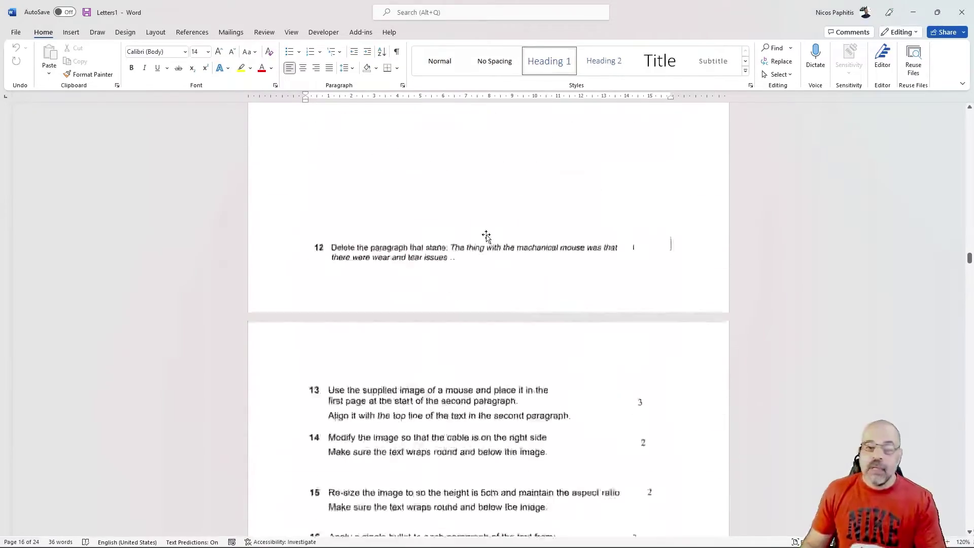
scroll(488, 234, up, 10)
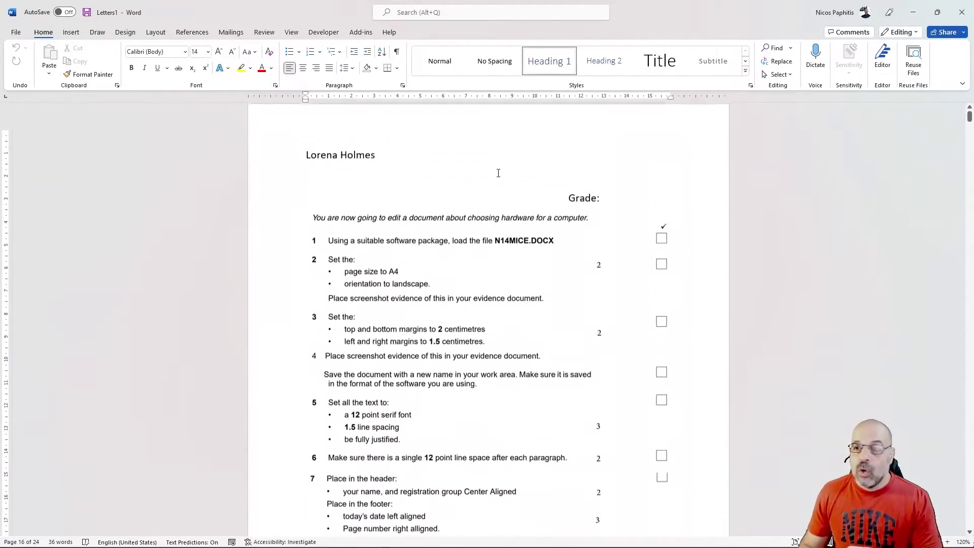
key(ctrl+Home)
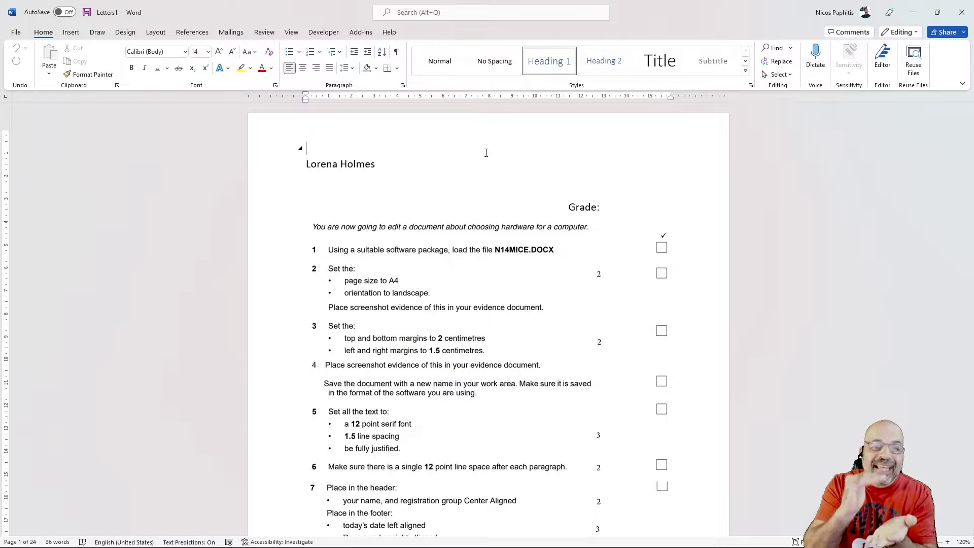
Step: In Save As, browse to C:\Merge and create a new folder named Stu Marksheets
click(16, 33)
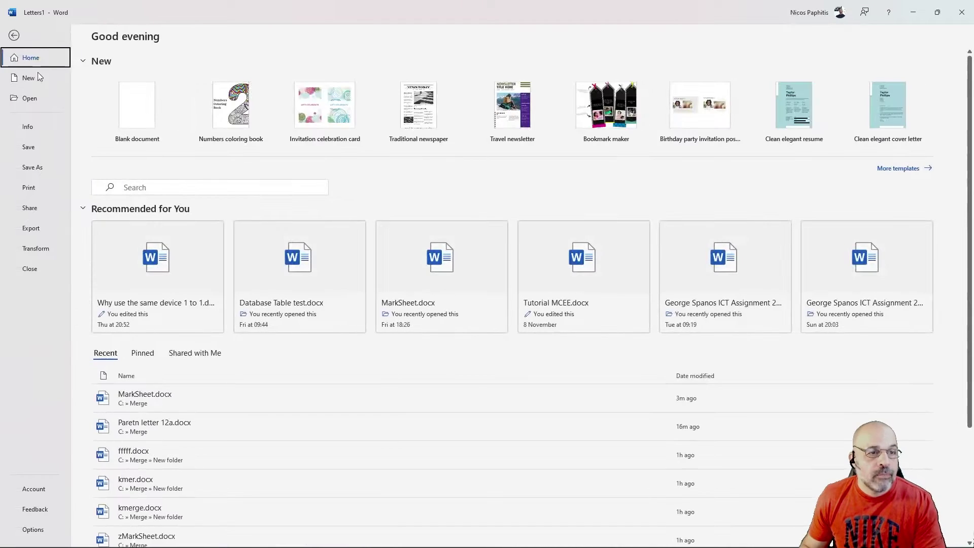
click(36, 168)
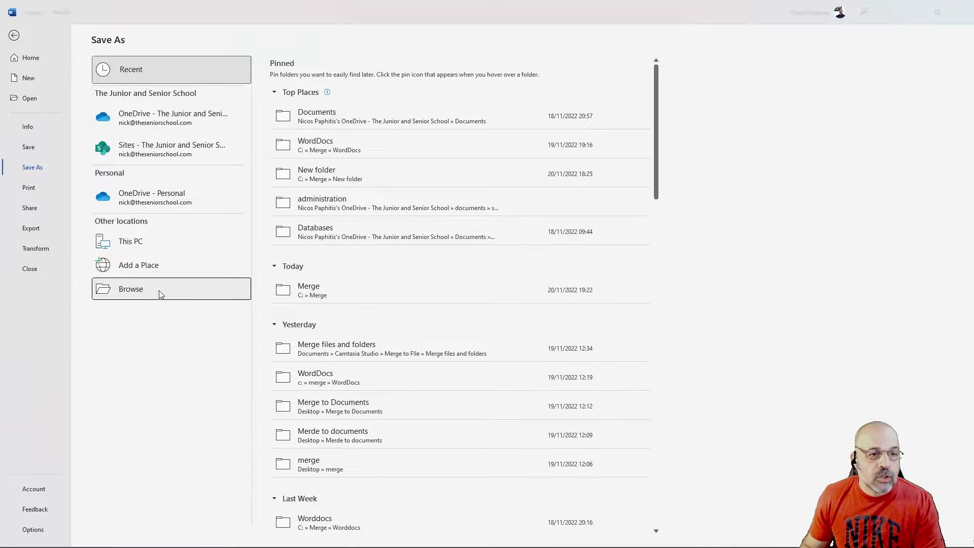
click(161, 291)
scroll(24, 229, down, 1)
click(35, 174)
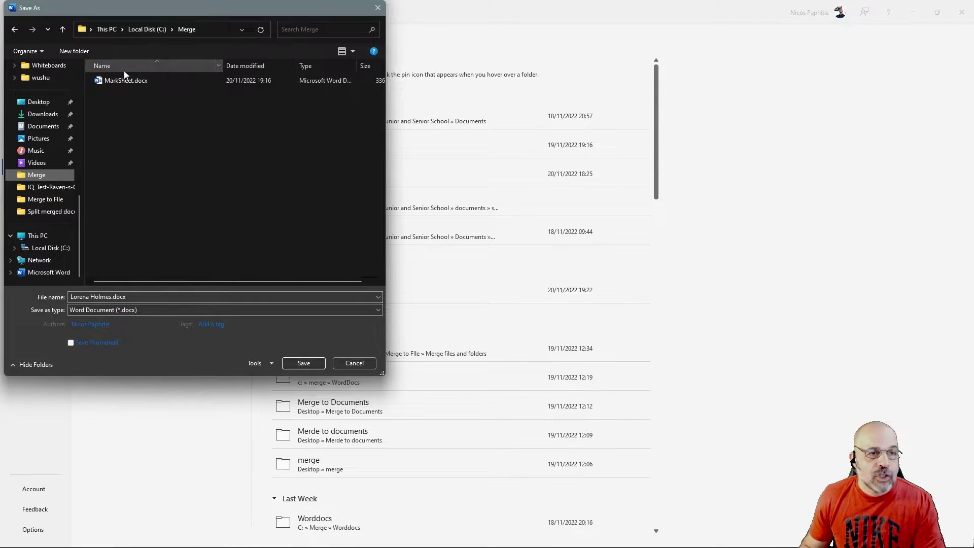
click(74, 51)
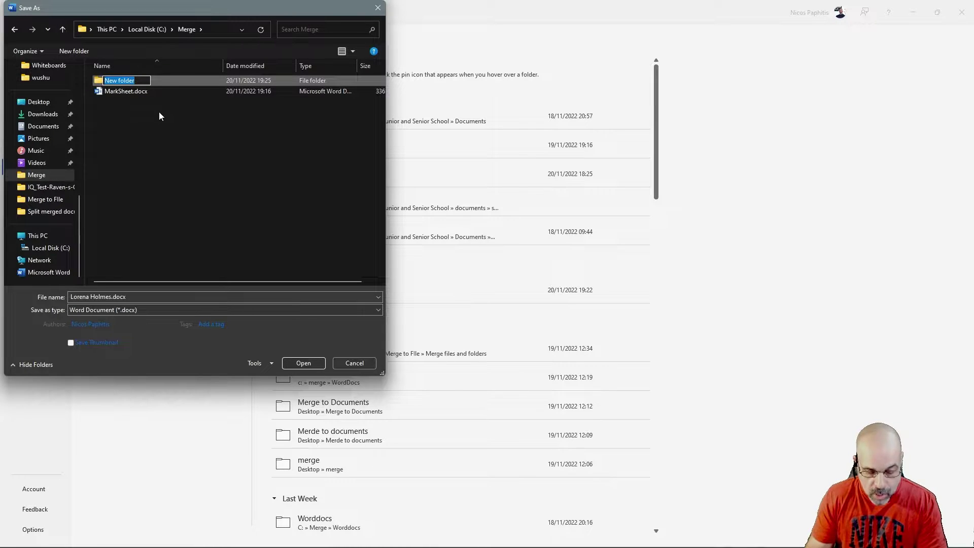
text(Stu Ma)
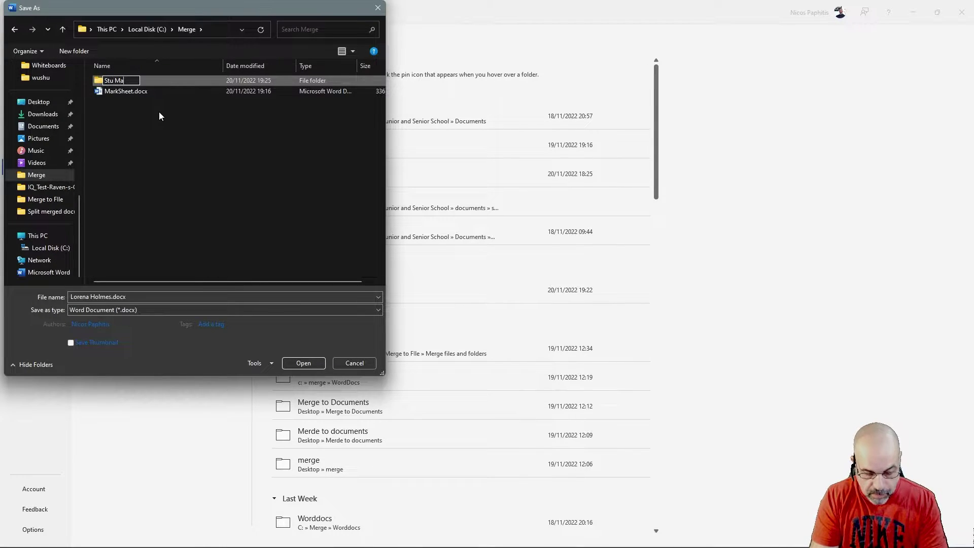
text(rksheets)
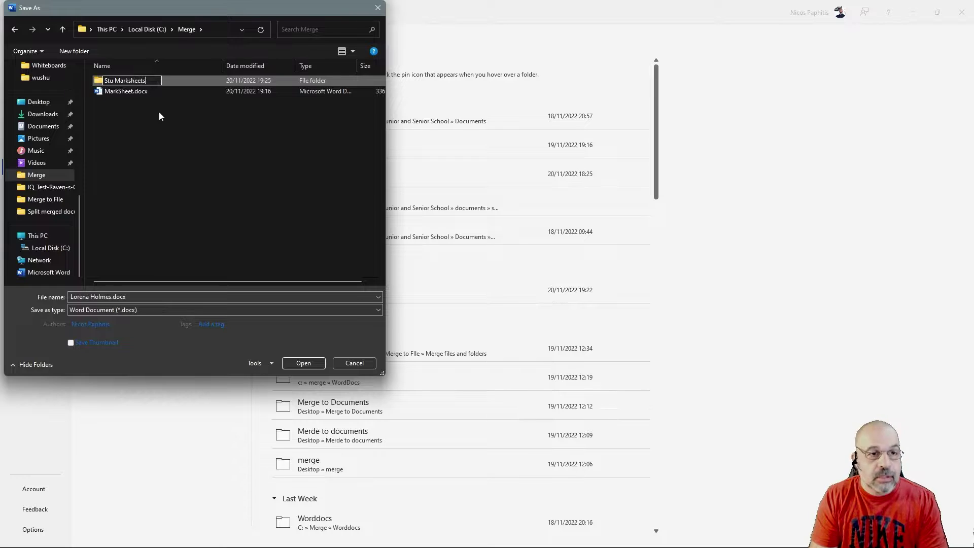
key(Return)
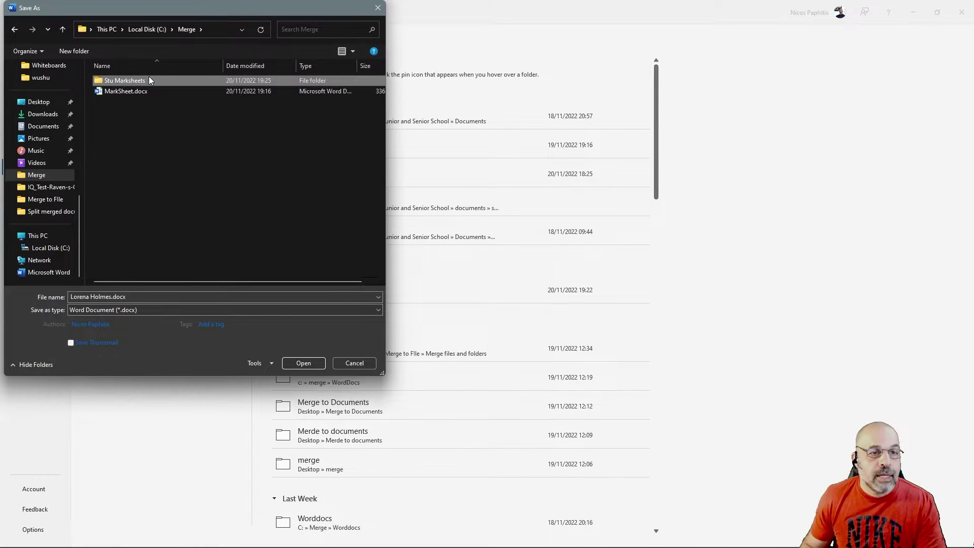
Step: Save the document as 'Merged doc' inside the Stu Marksheets folder
double_click(148, 78)
click(156, 298)
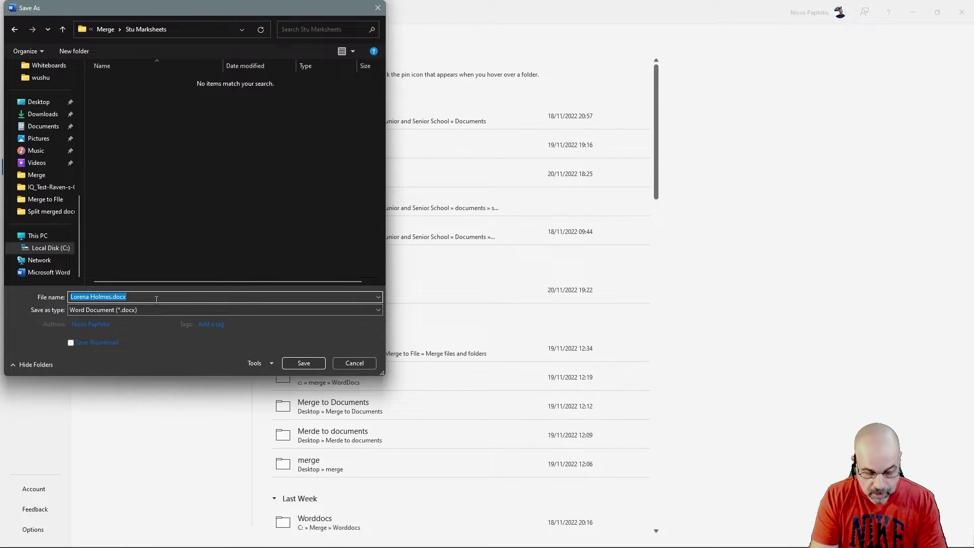
text(Merged do)
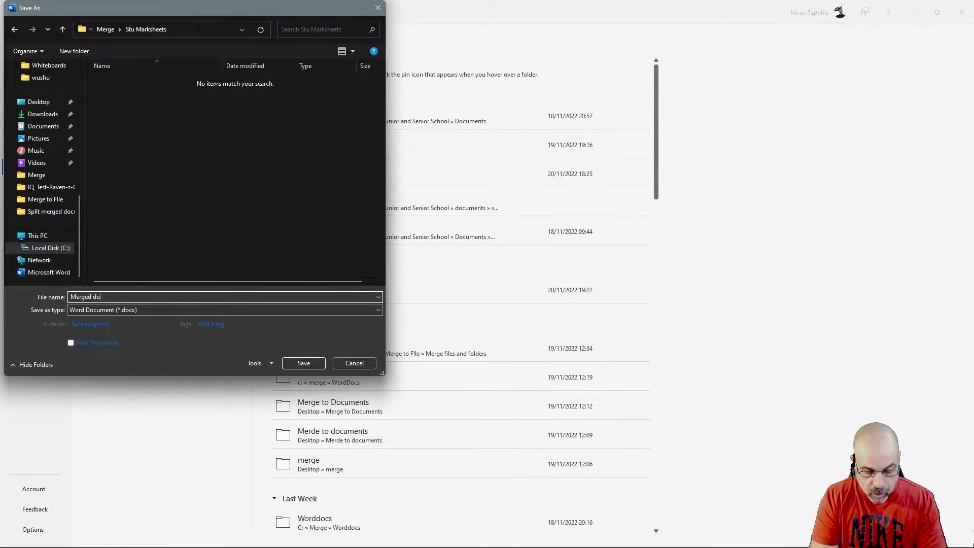
text(c)
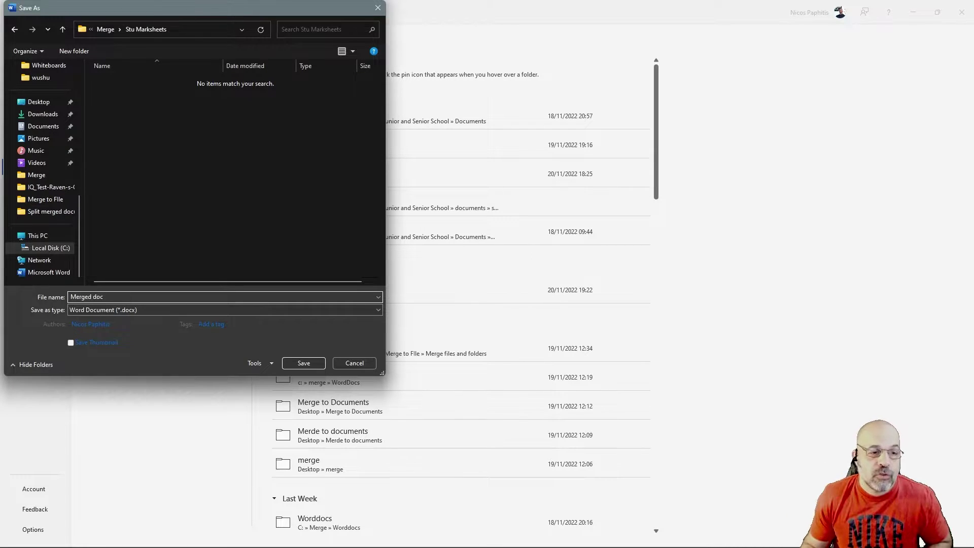
click(295, 363)
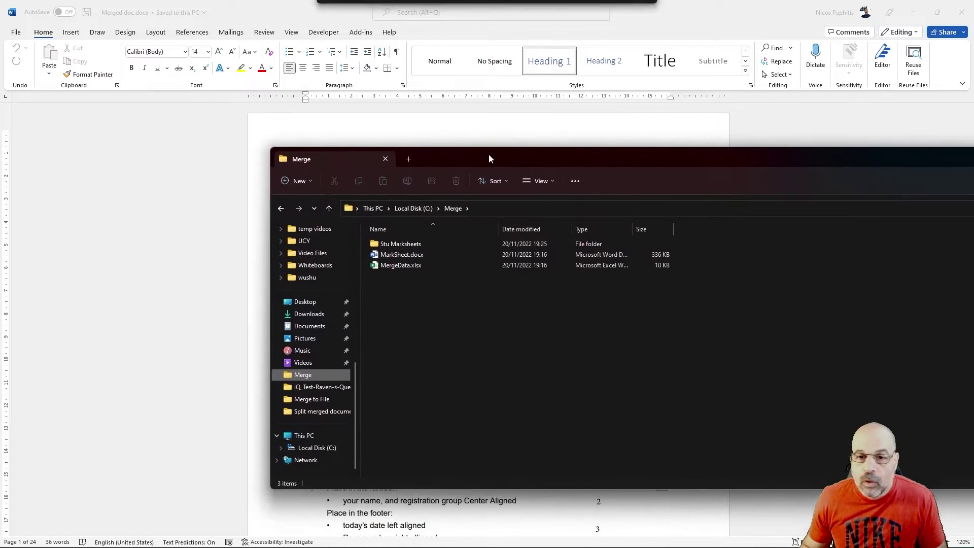
Step: Open Stu Marksheets in File Explorer and place the narrowed window right of Word
drag(489, 153, 387, 140)
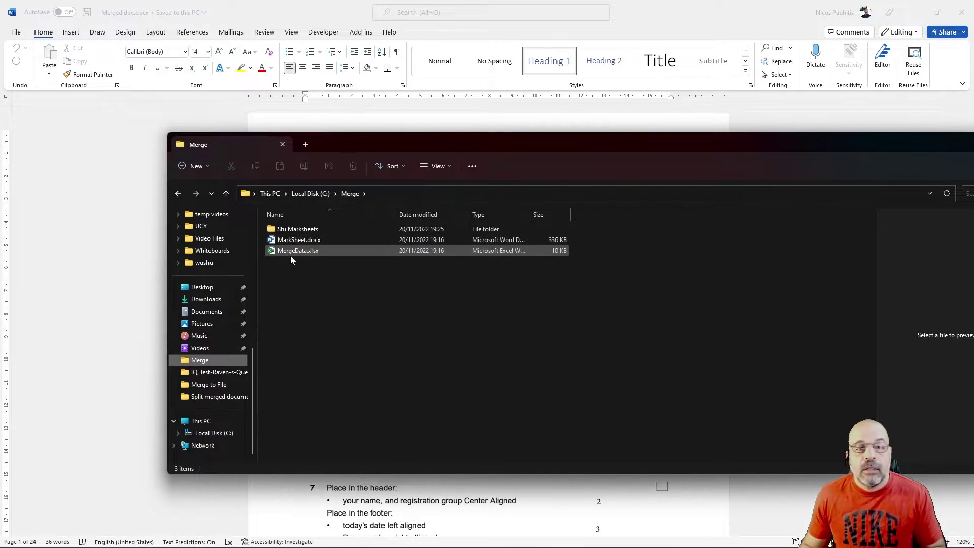
double_click(305, 230)
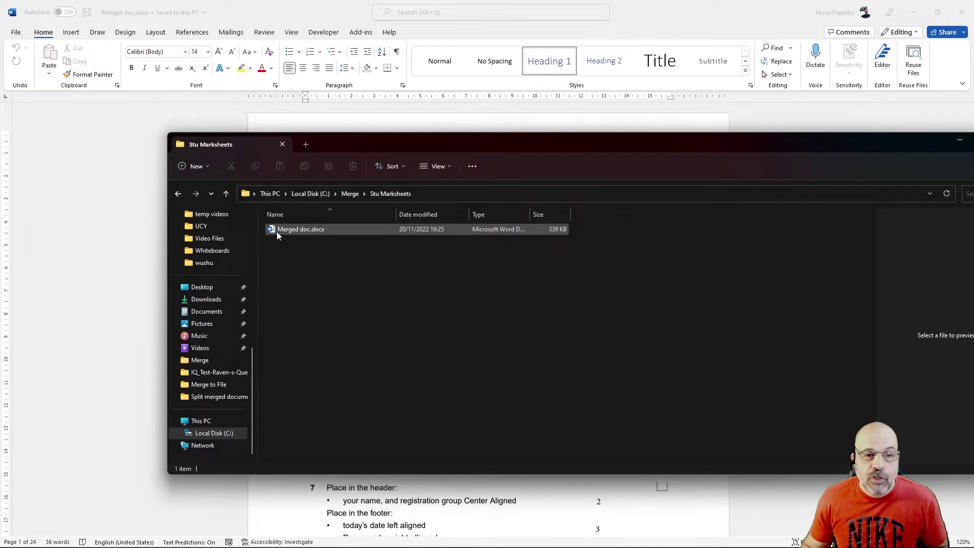
drag(392, 138, 338, 145)
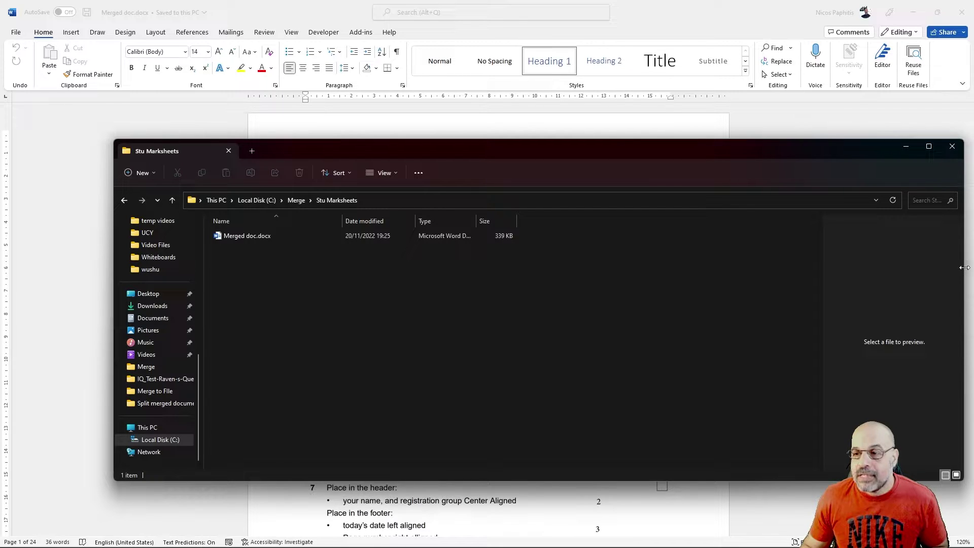
drag(965, 267, 517, 268)
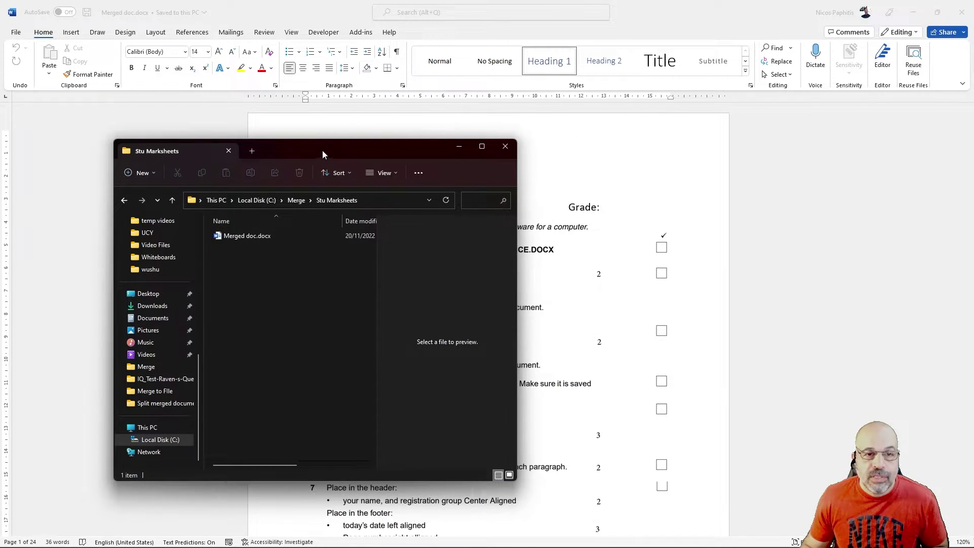
drag(323, 154, 765, 146)
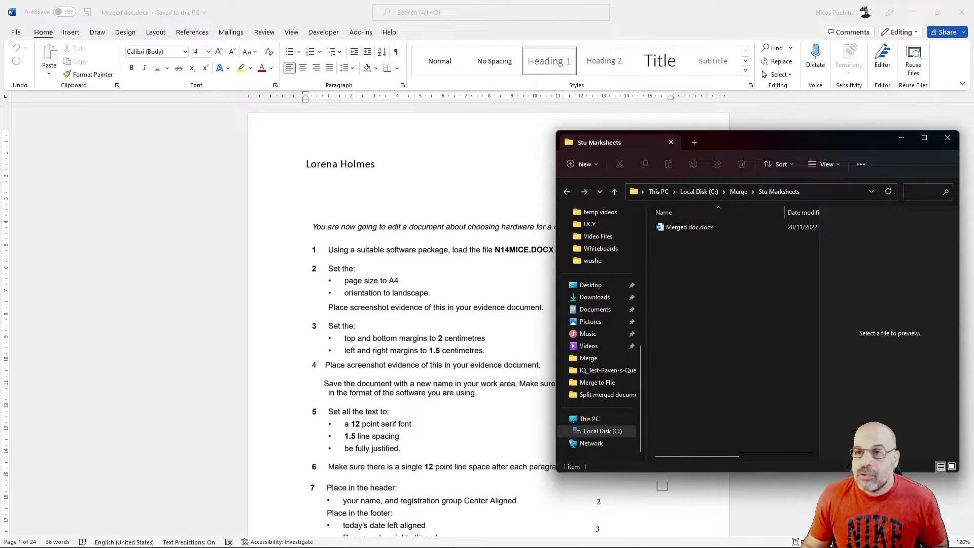
Step: Bring Merged doc forward, switch it to Outline view, and select all content with Ctrl+A
click(641, 12)
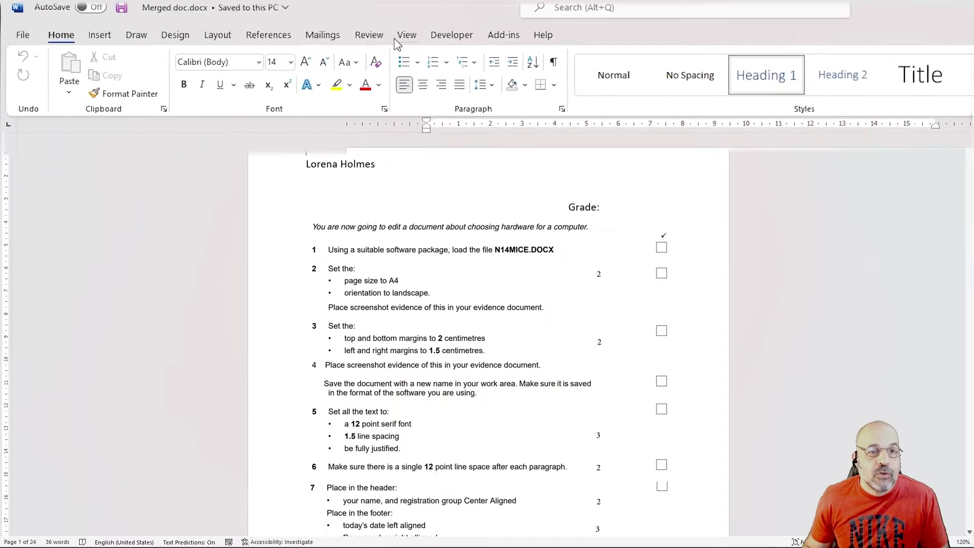
click(294, 33)
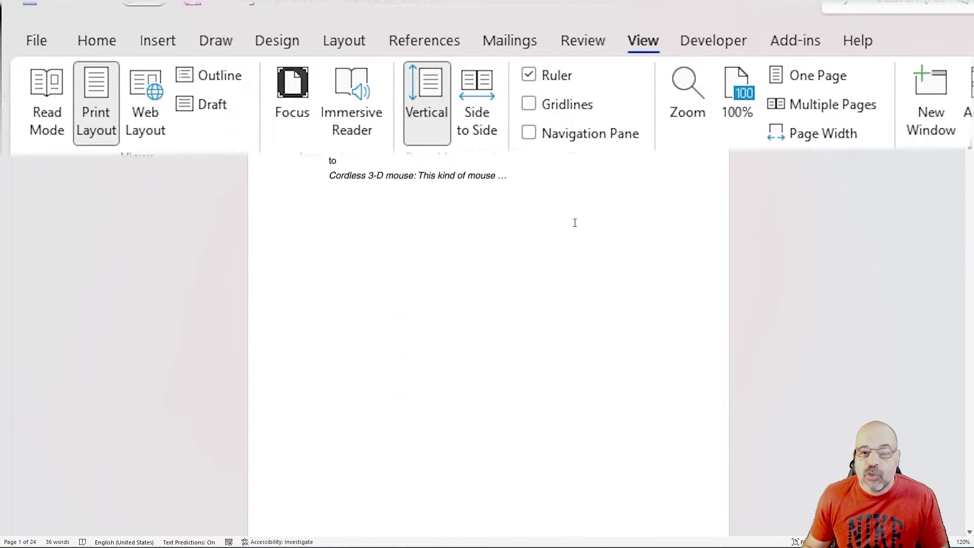
scroll(573, 223, up, 15)
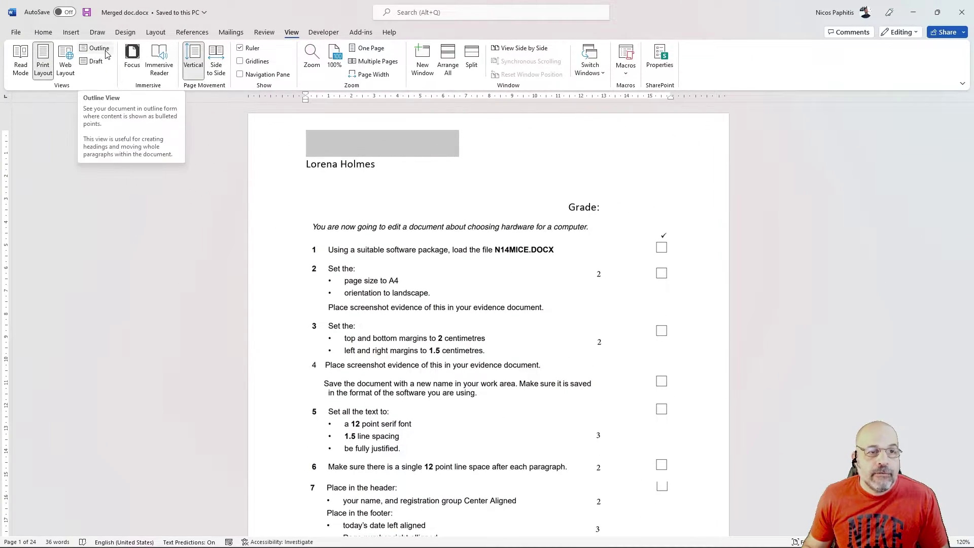
click(102, 52)
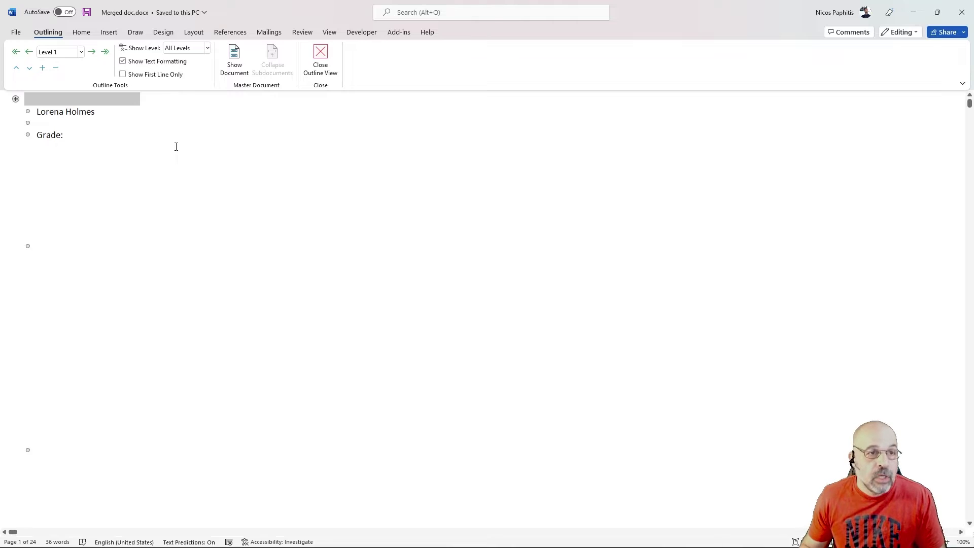
key(ctrl+a)
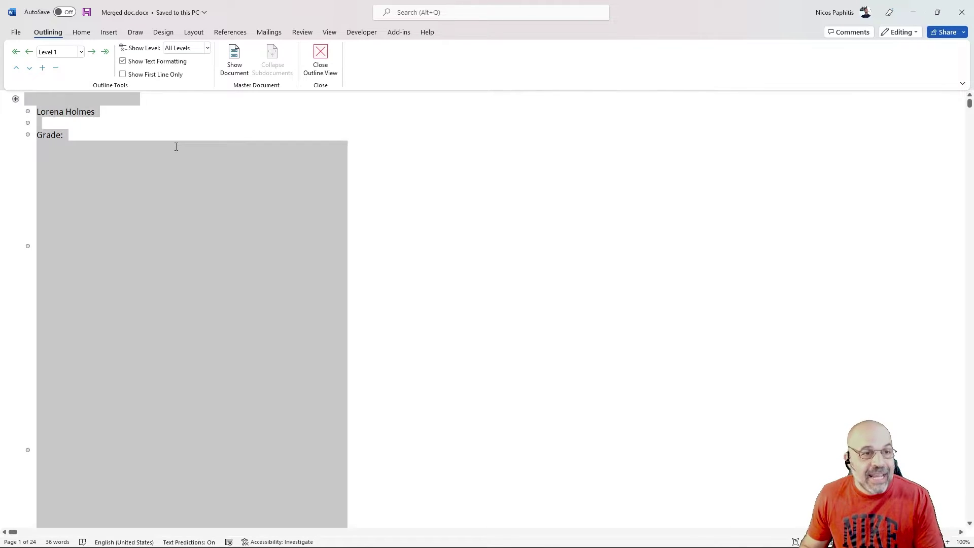
scroll(236, 156, down, 5)
scroll(227, 153, up, 5)
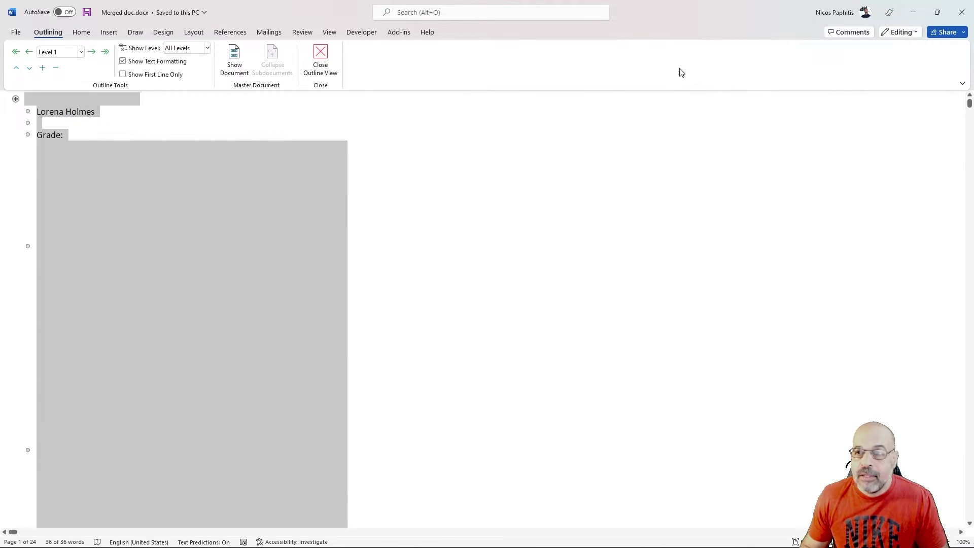
Step: Resize and reposition the Word window so the Stu Marksheets folder stays visible
click(938, 12)
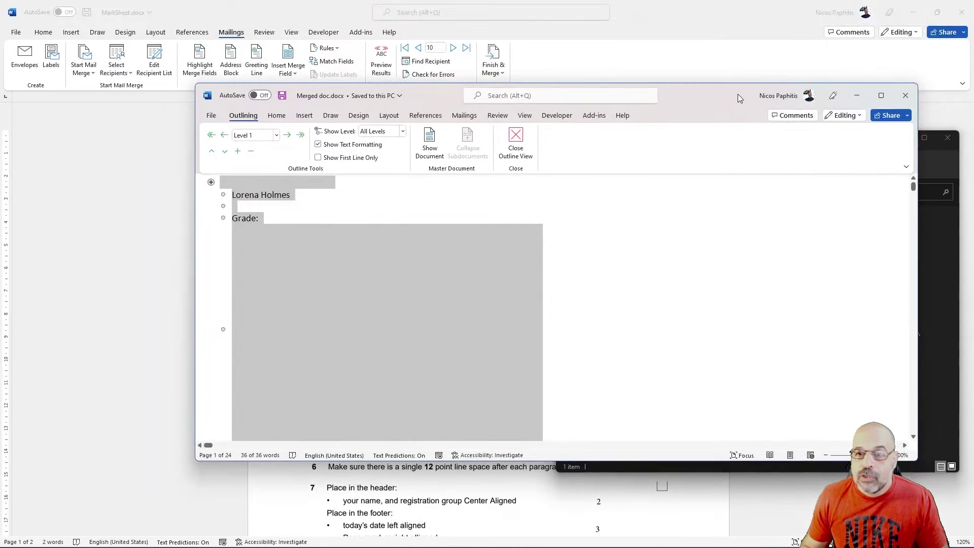
drag(741, 101, 554, 20)
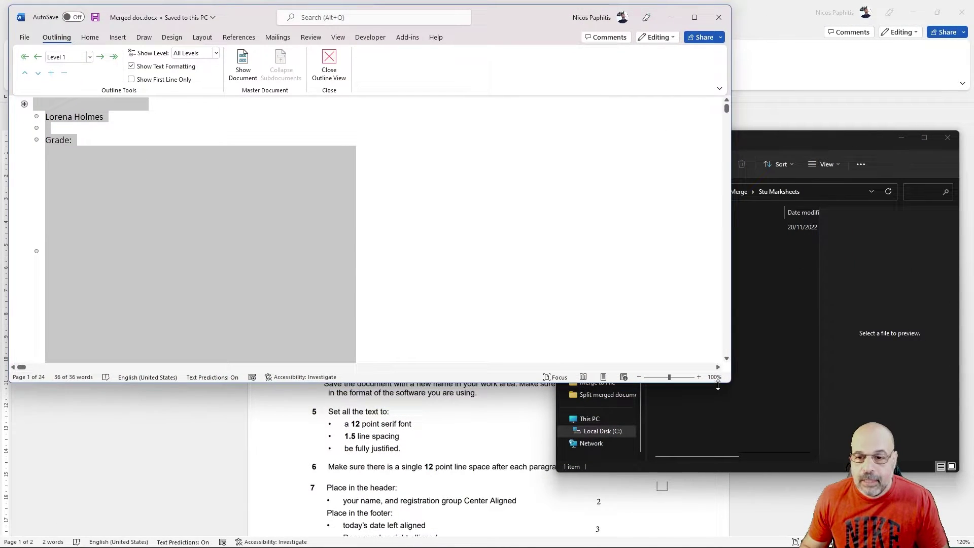
drag(729, 384, 557, 537)
drag(803, 150, 814, 66)
click(171, 173)
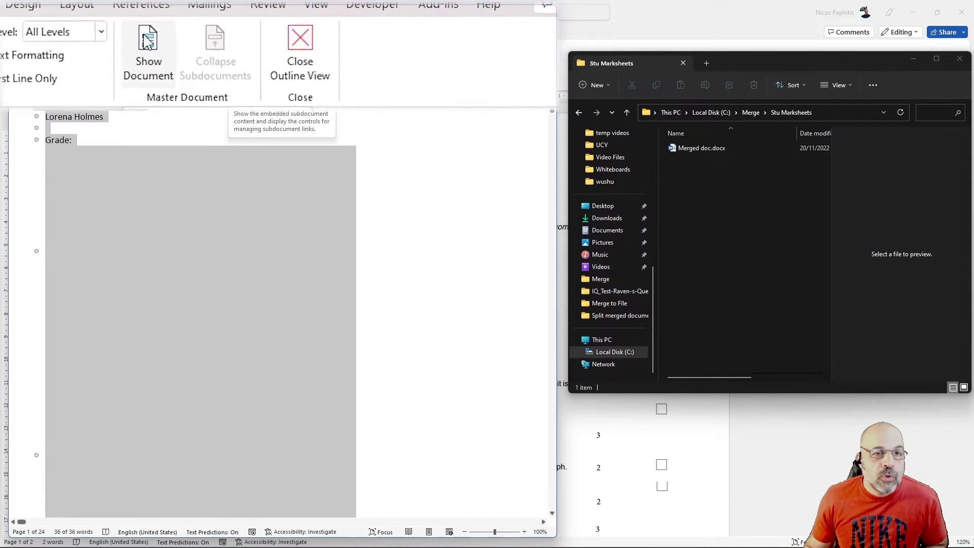
Step: Create subdocuments from the selection, save to write the student files, and close Outline view
click(105, 47)
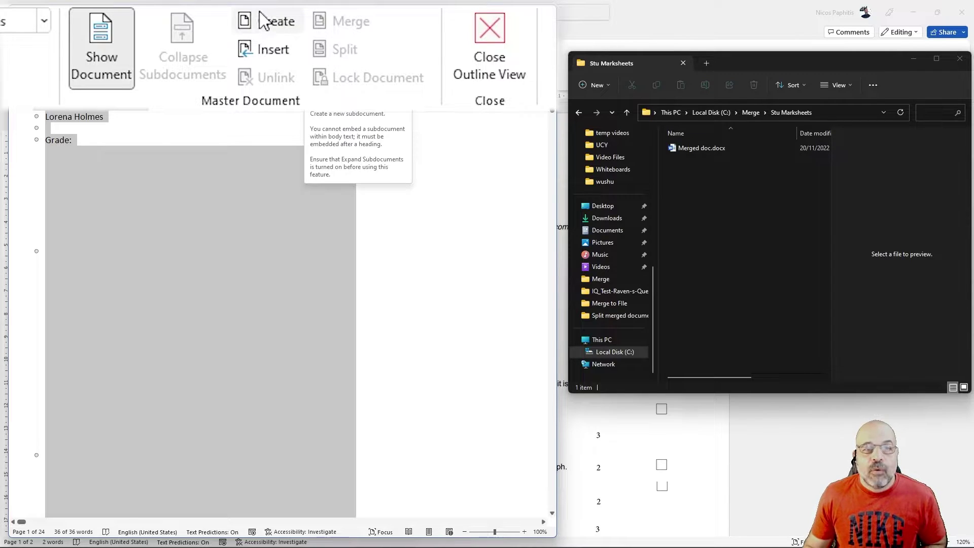
click(274, 31)
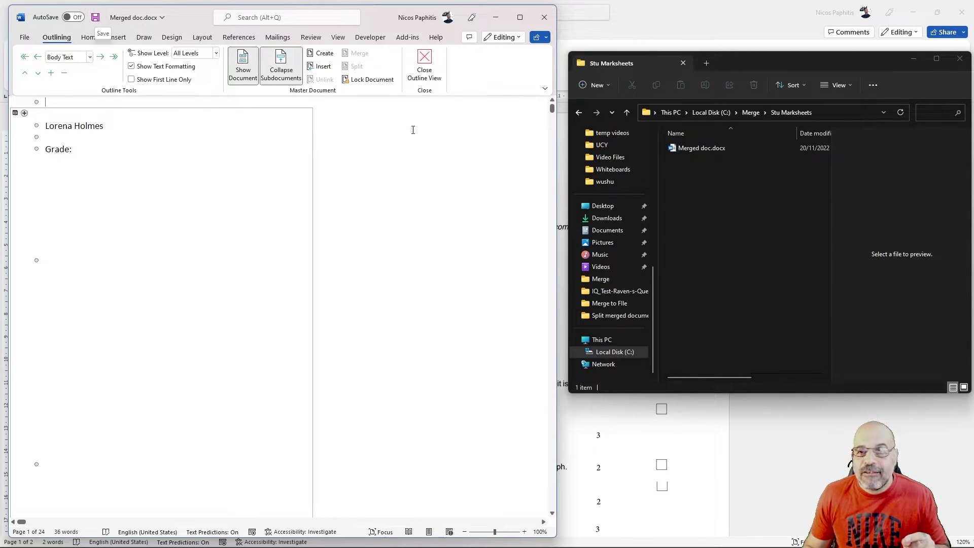
click(96, 18)
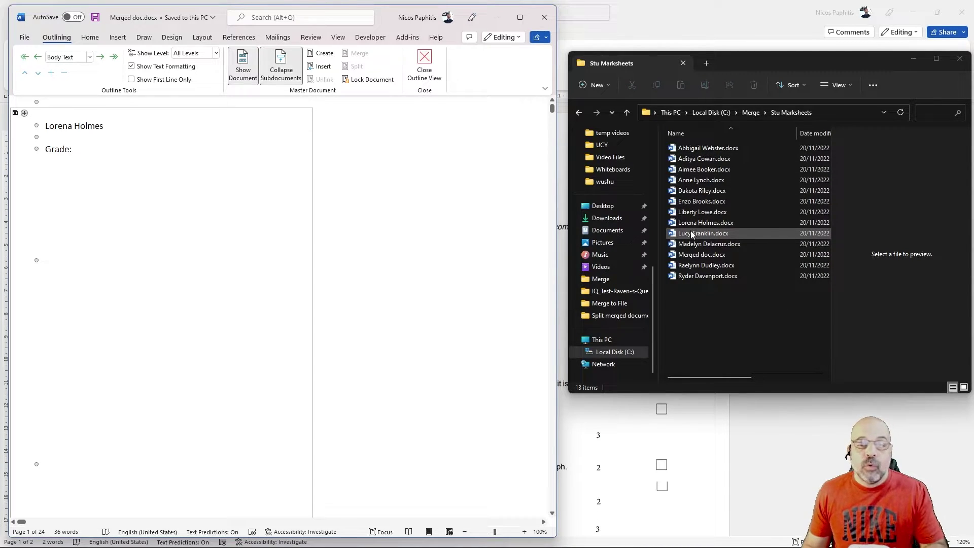
click(423, 65)
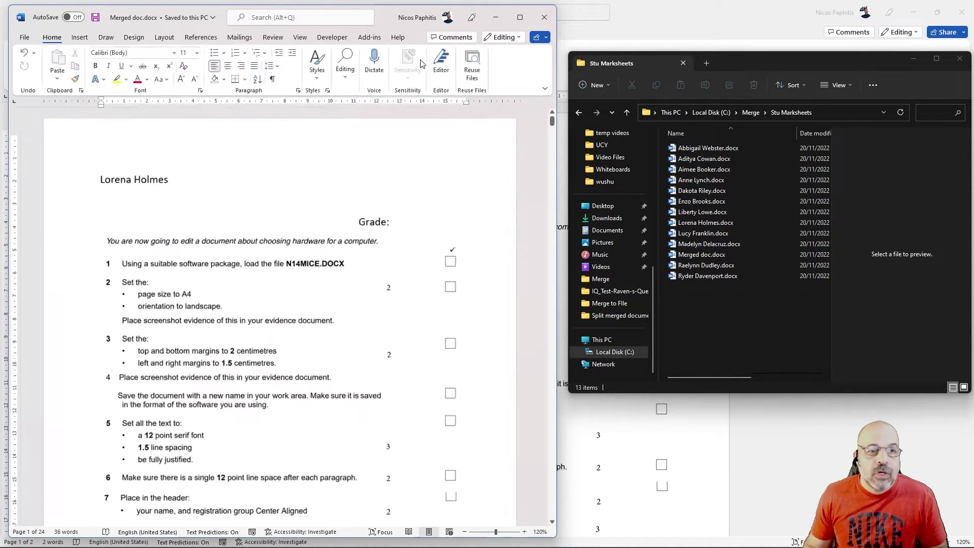
Step: Close Merged doc.docx and select the «Full_Name» field in the MarkSheet template
click(546, 20)
click(310, 149)
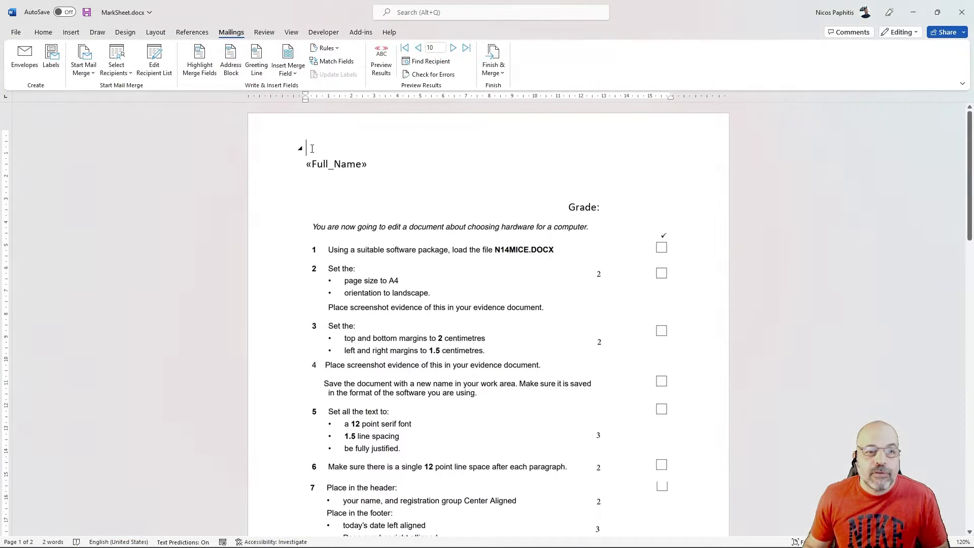
drag(307, 144, 423, 154)
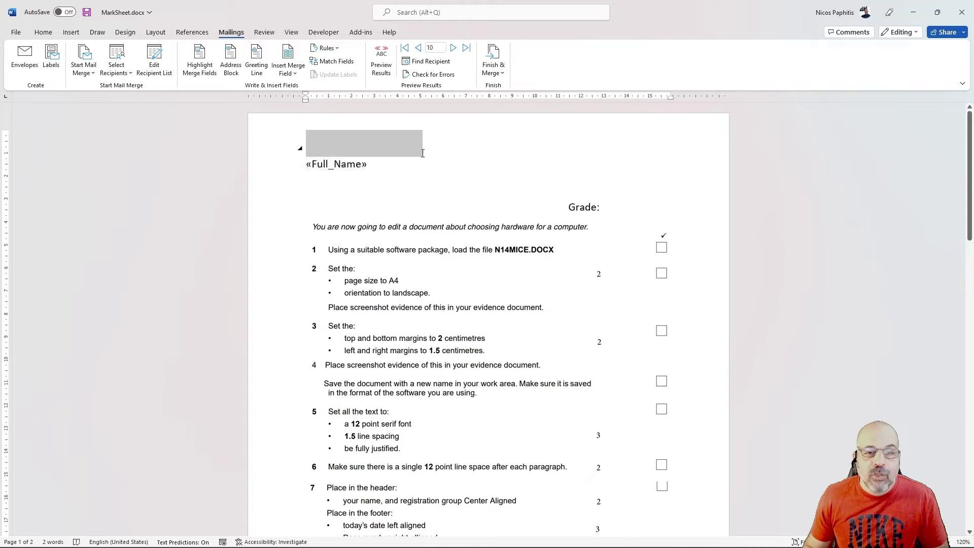
click(368, 165)
double_click(327, 164)
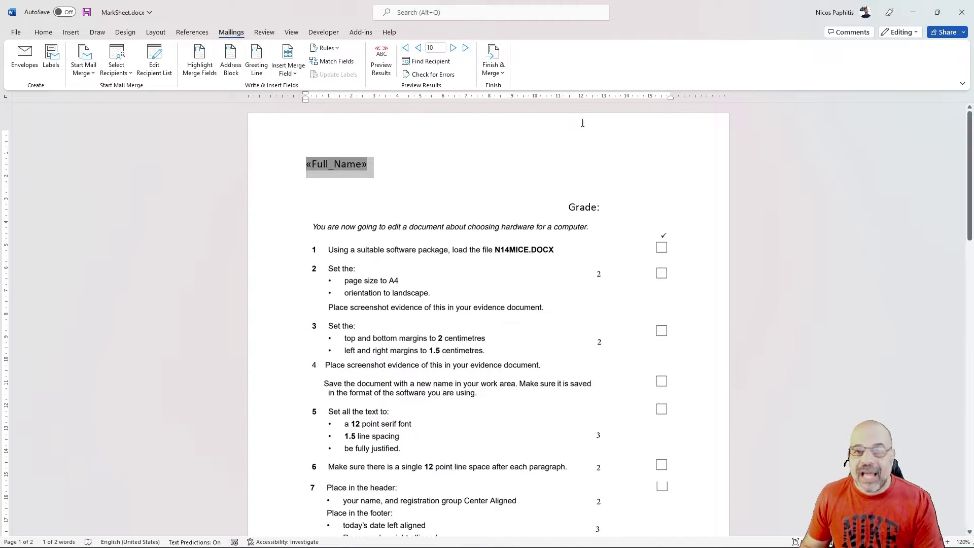
Step: Delete all 13 files from the Stu Marksheets folder, leaving it empty
click(938, 14)
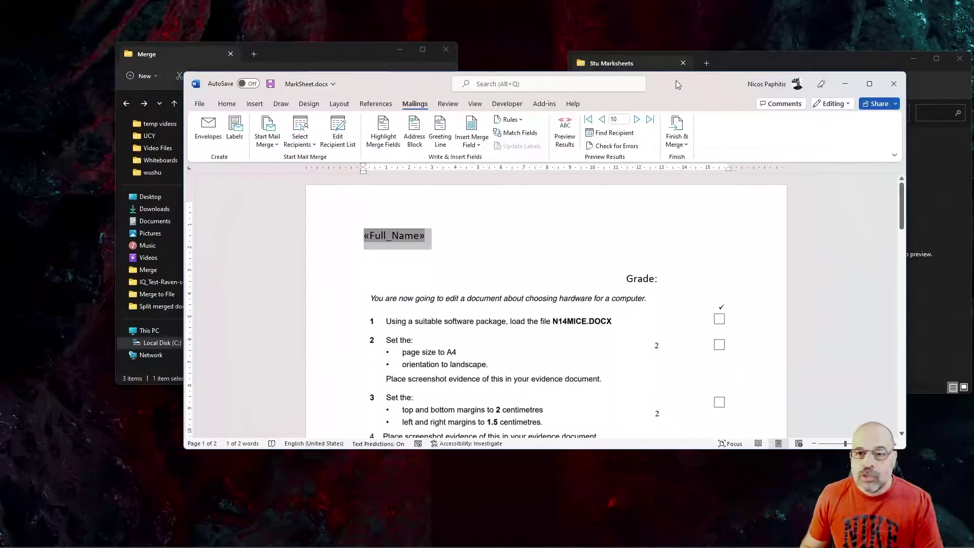
drag(678, 81, 592, 103)
click(775, 66)
drag(762, 318, 695, 148)
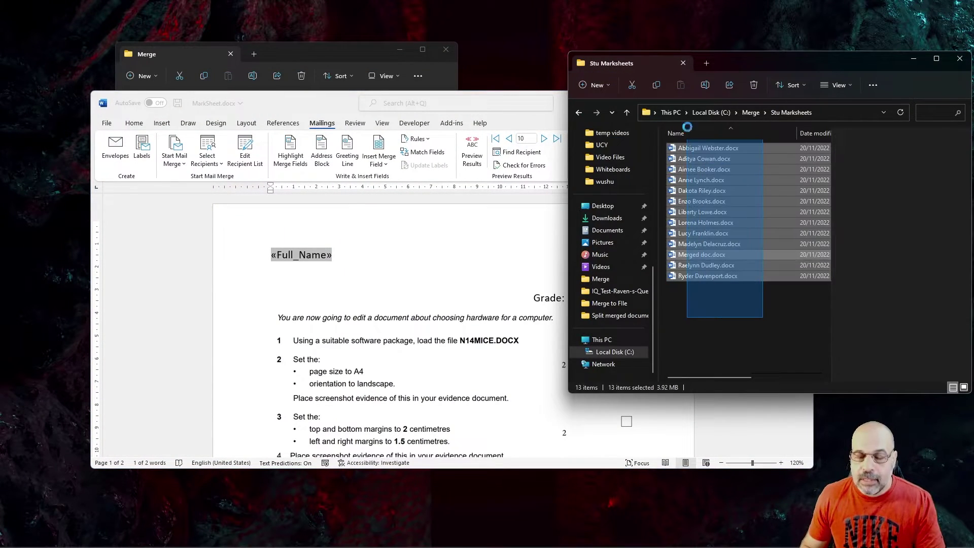
key(Delete)
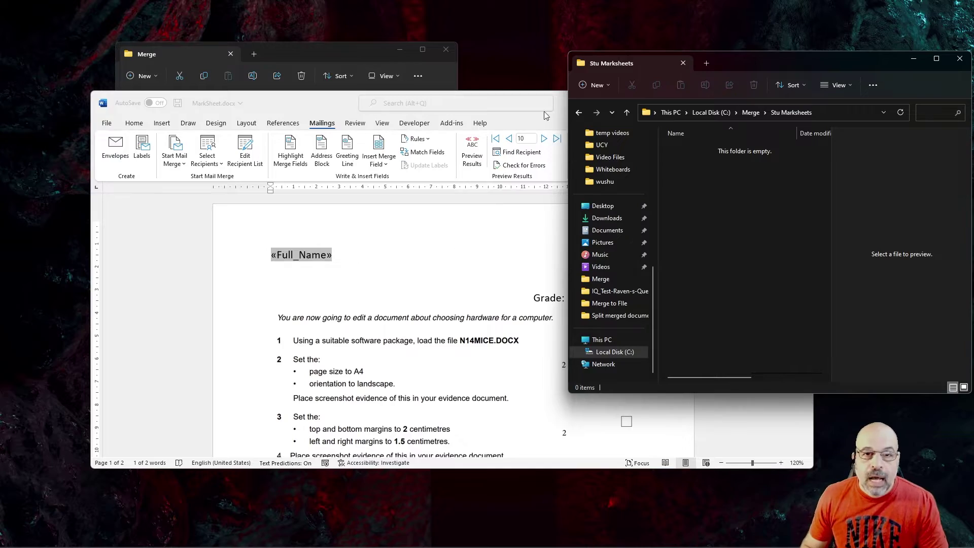
Step: Reposition and resize the Word window, then place the cursor on the line above «Full_Name»
click(339, 99)
double_click(339, 98)
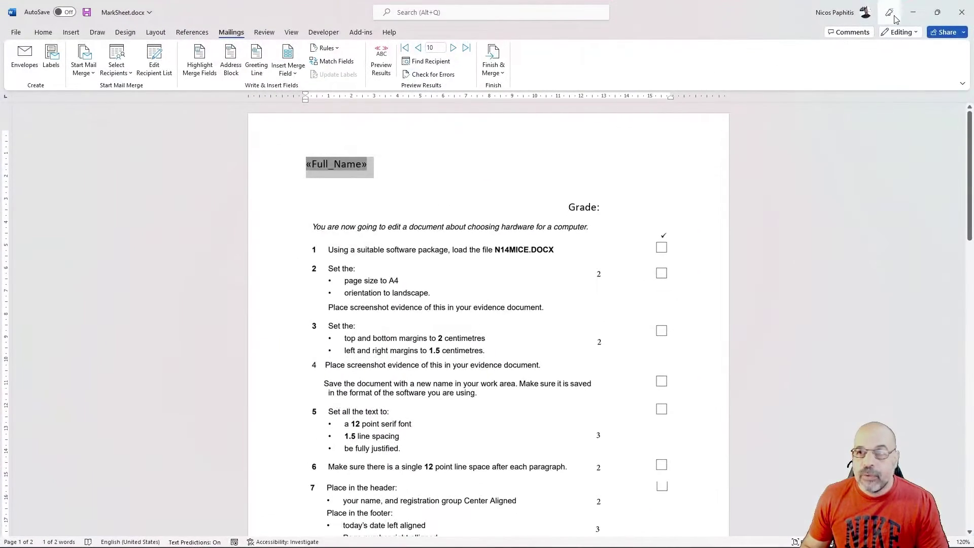
click(938, 12)
drag(619, 99, 559, 22)
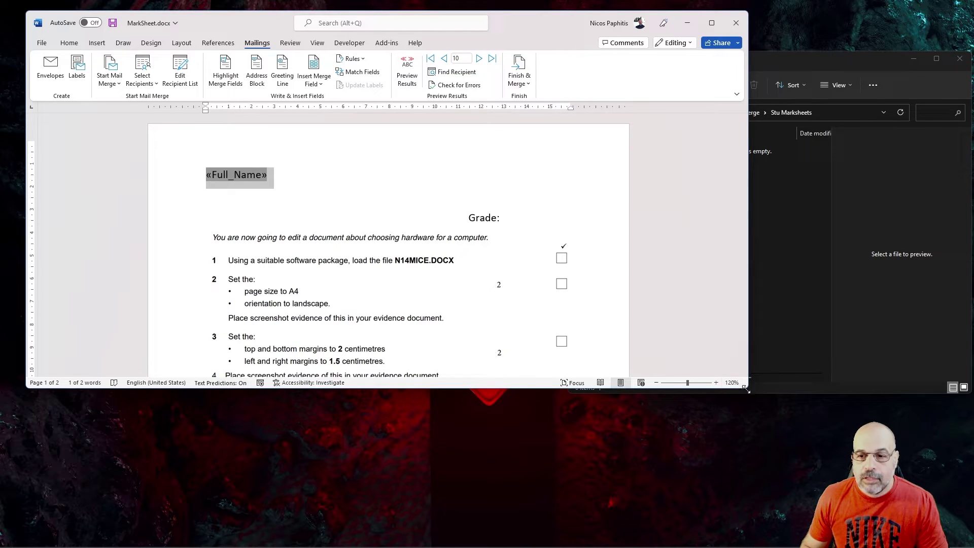
drag(746, 389, 643, 538)
click(319, 159)
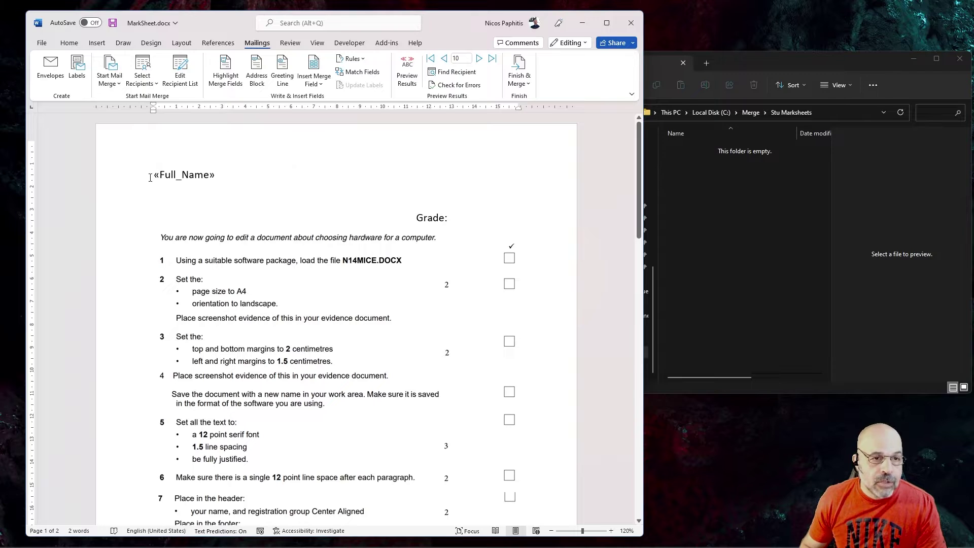
Step: Add a 'Dear Student' greeting line above the «Full_Name» merge field in MarkSheet.docx
click(150, 178)
key(Return)
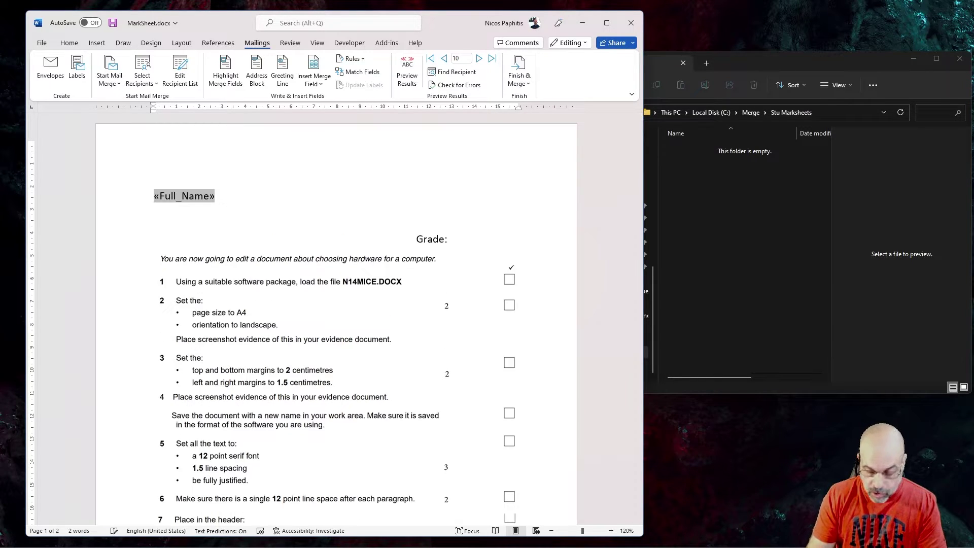
click(154, 177)
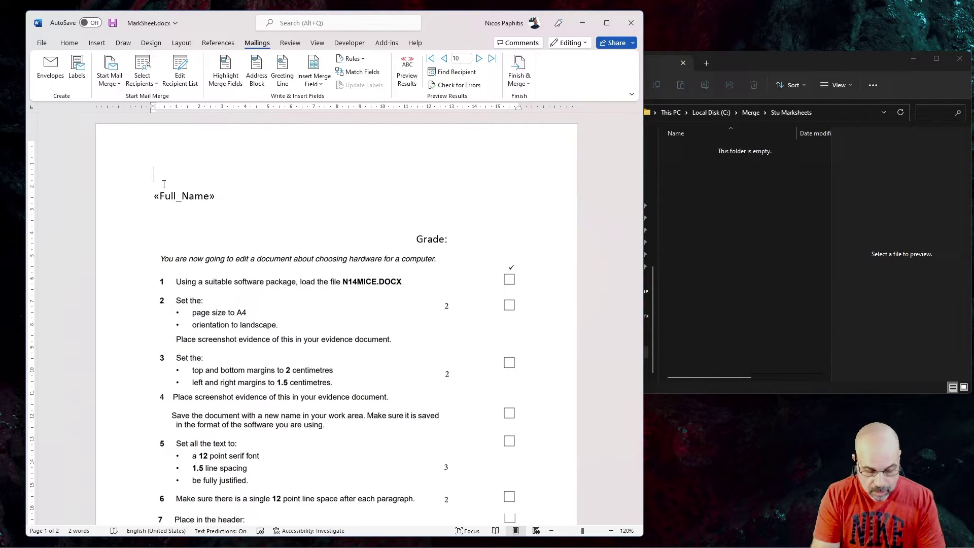
text(Dear Student)
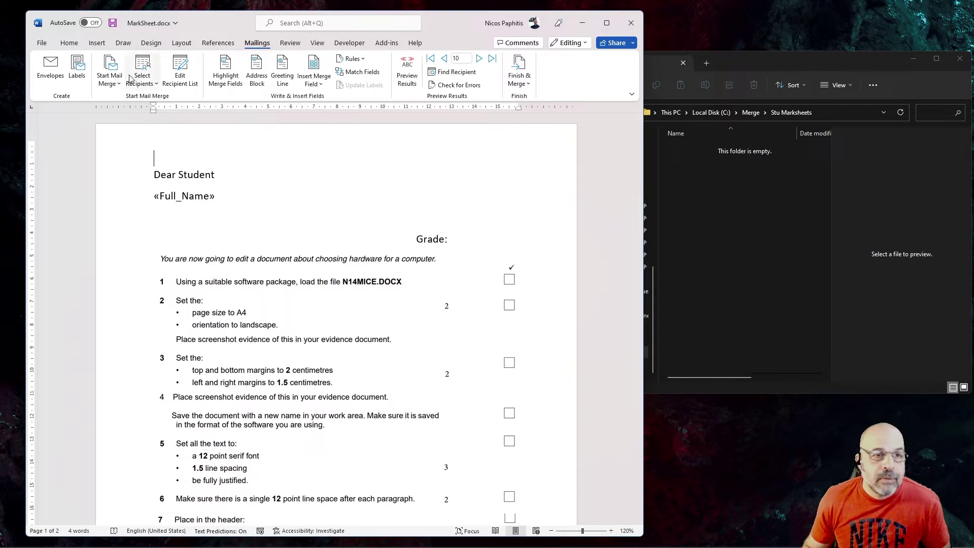
click(69, 43)
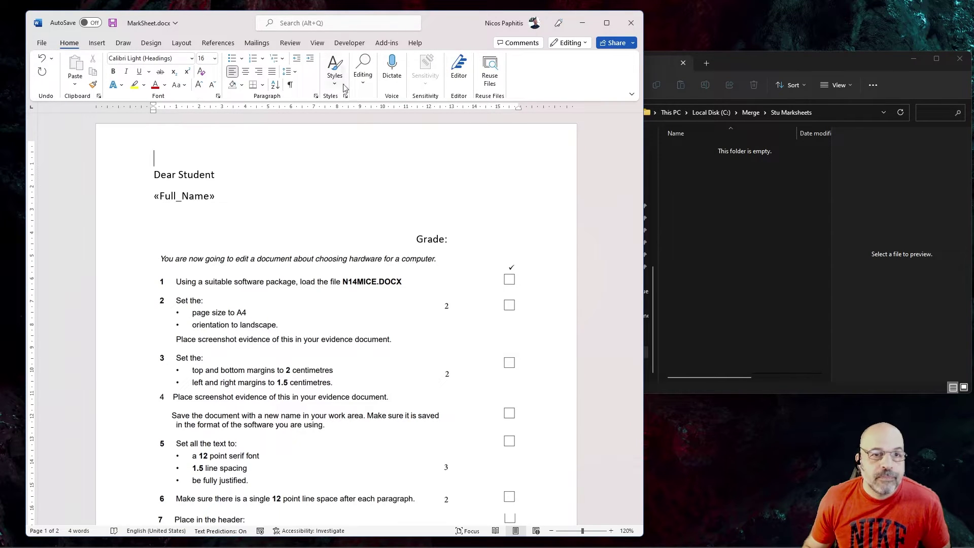
Step: Select the Dear Student line and restore the Word window beside the Stu Marksheets folder
click(607, 23)
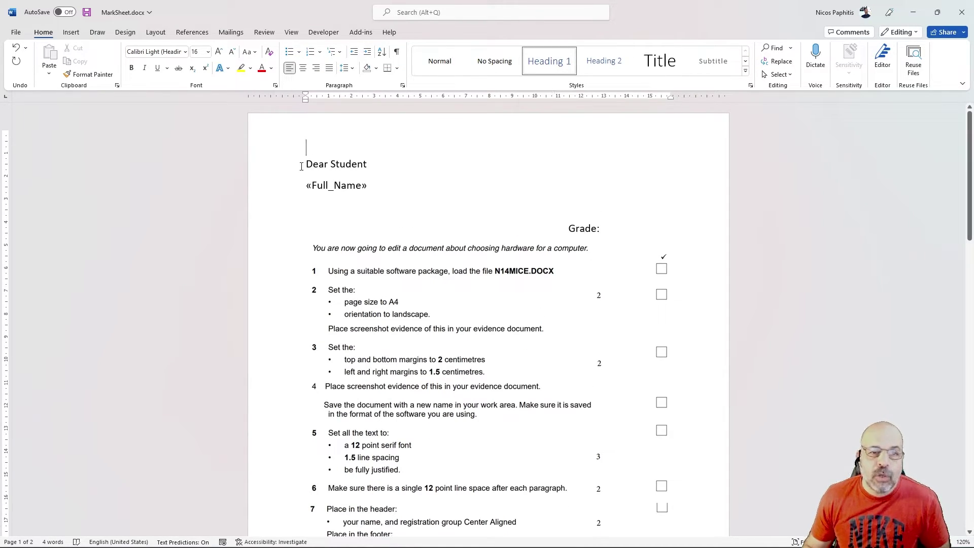
triple_click(328, 162)
click(439, 60)
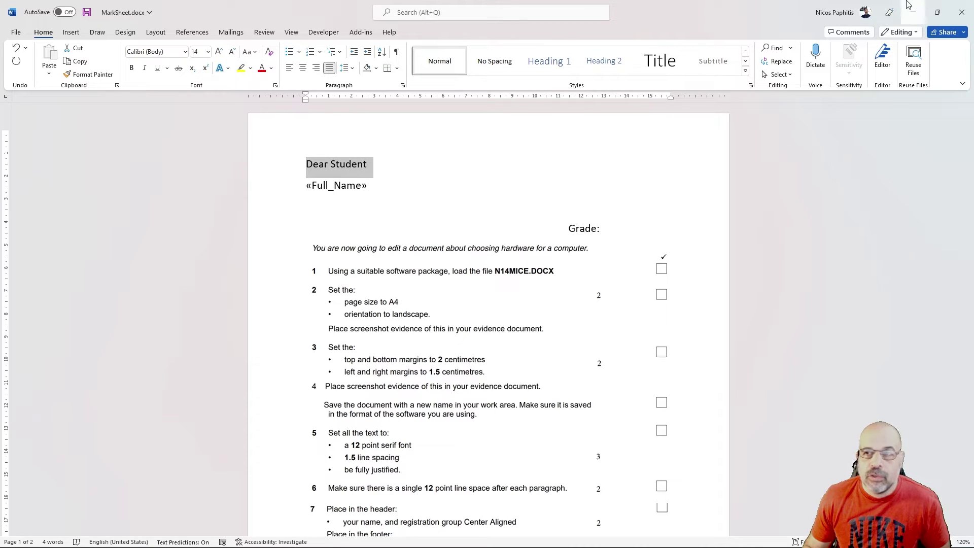
click(938, 12)
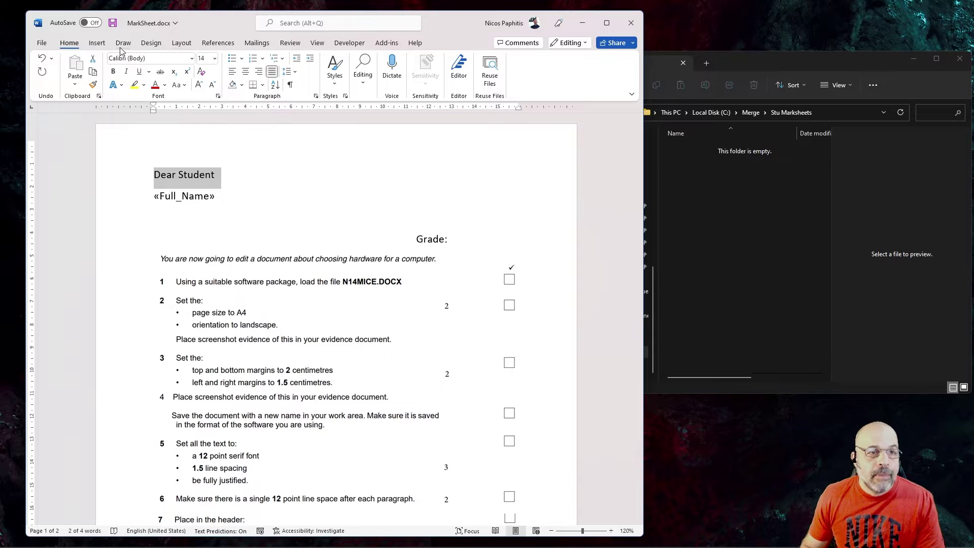
click(256, 44)
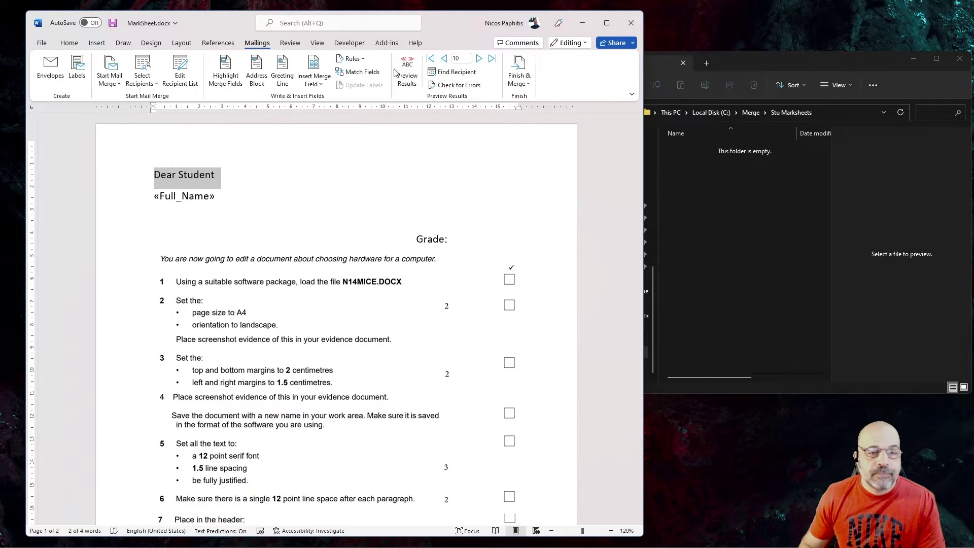
Step: Merge all records into individual documents (Letters2) and check the student names on pages 1 and 2
click(528, 88)
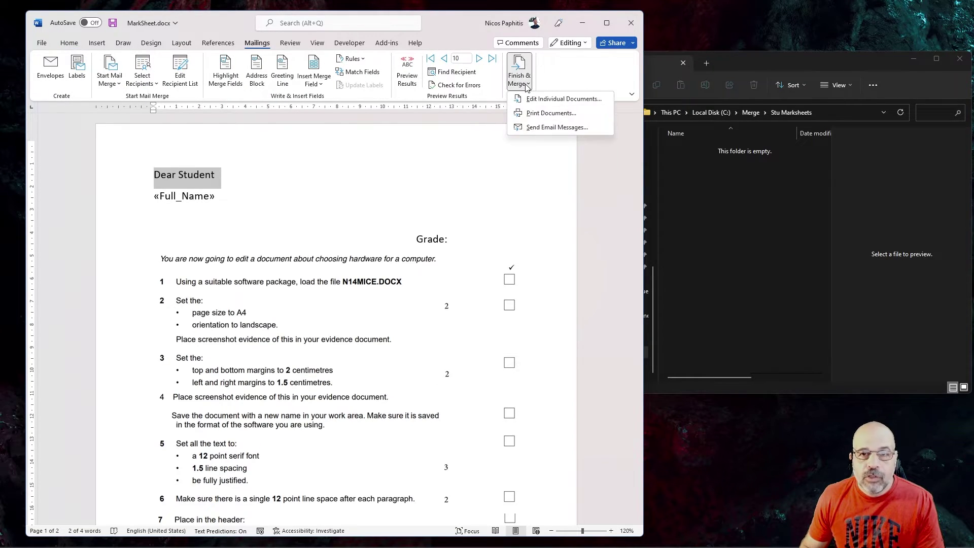
click(563, 99)
click(330, 299)
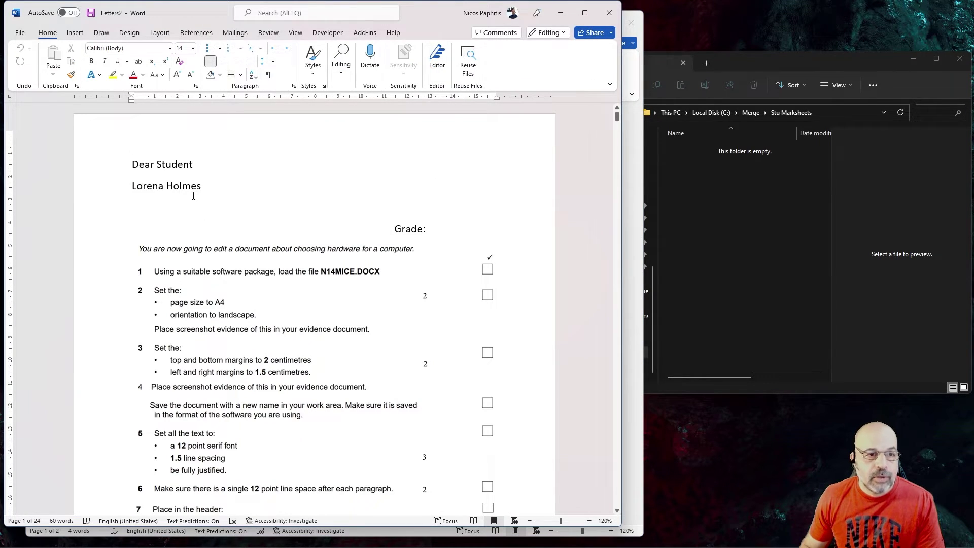
double_click(138, 168)
drag(133, 187, 216, 196)
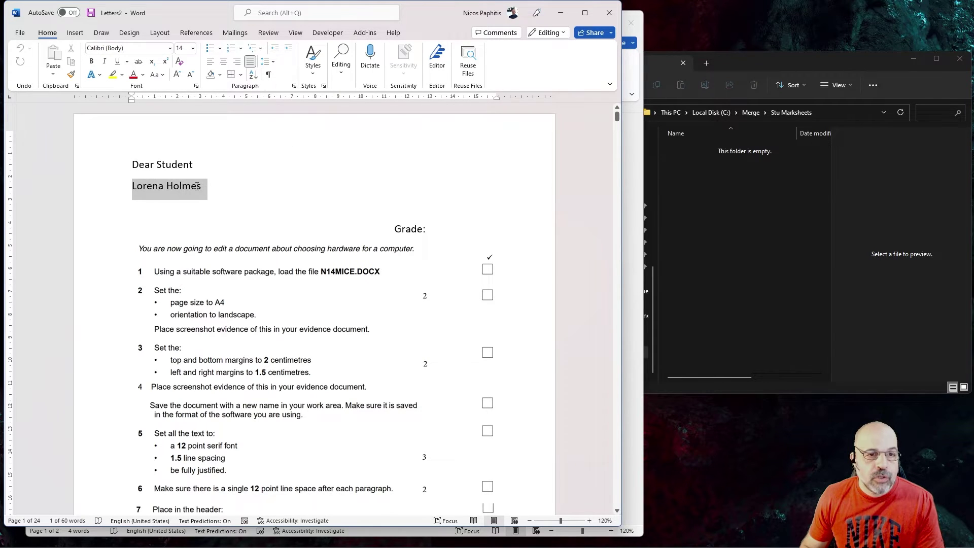
scroll(213, 196, down, 15)
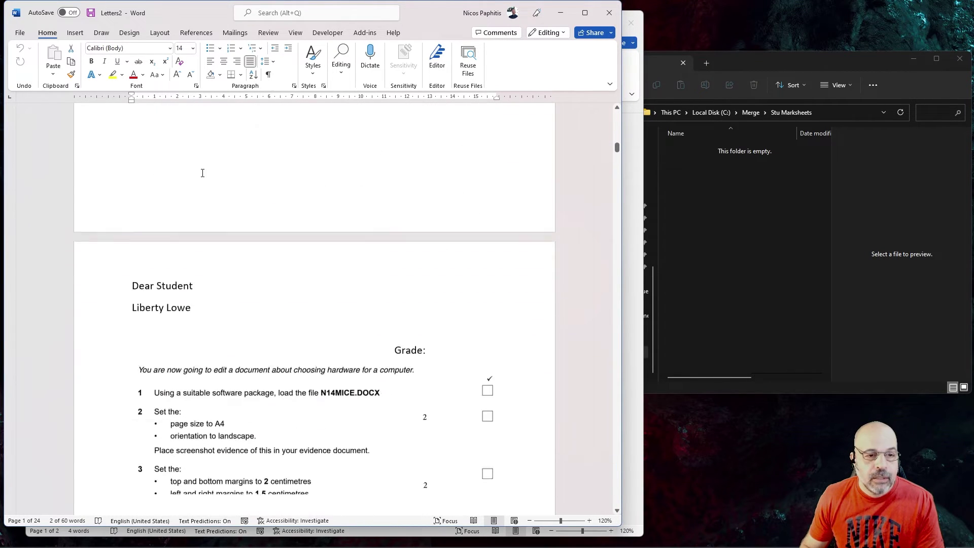
triple_click(139, 244)
scroll(206, 193, up, 15)
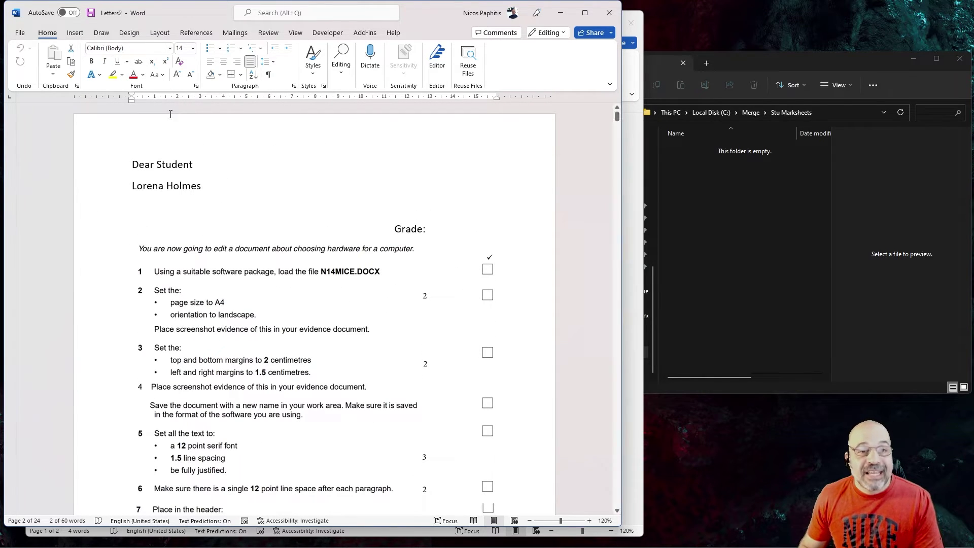
Step: Save the merged letters as 'marksheet merged.docx' in C:\Merge\Stu Marksheets
click(20, 32)
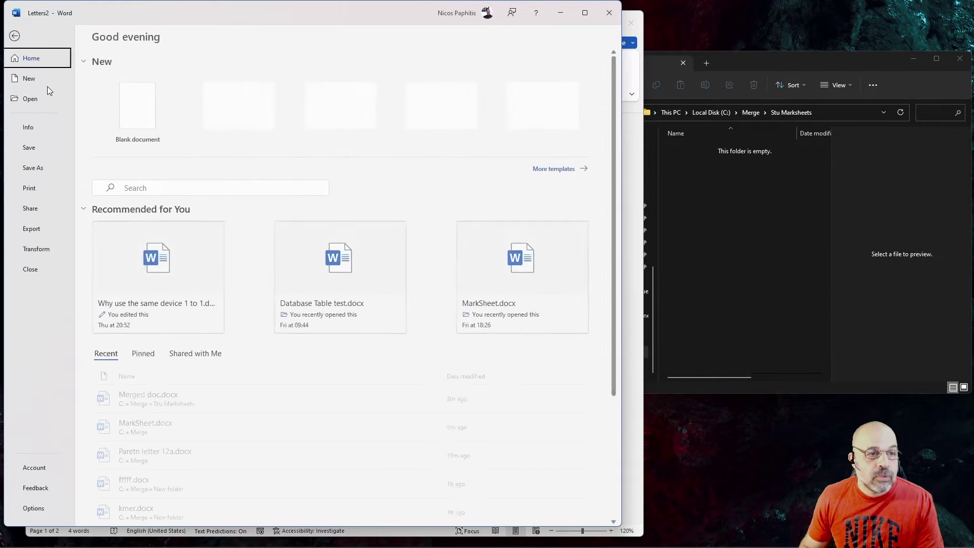
click(36, 168)
click(135, 288)
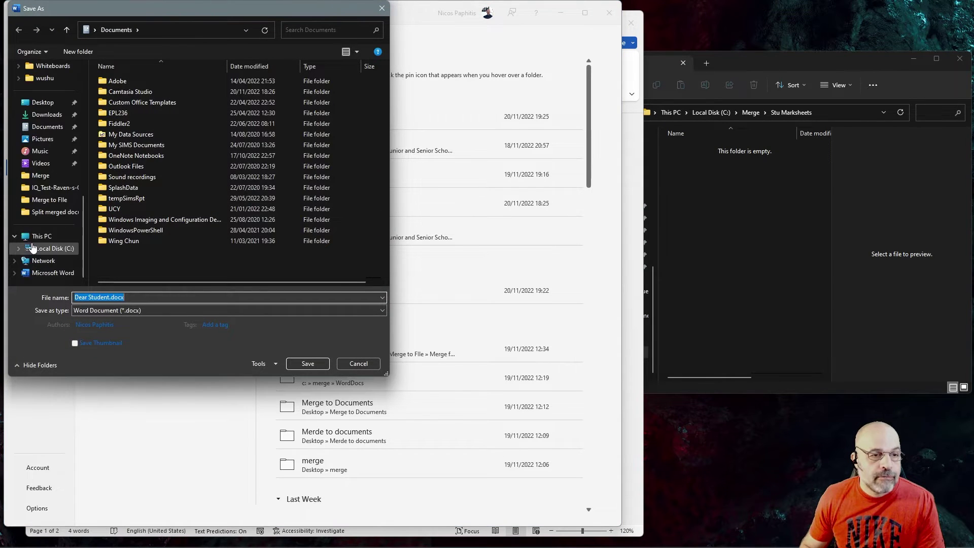
click(57, 176)
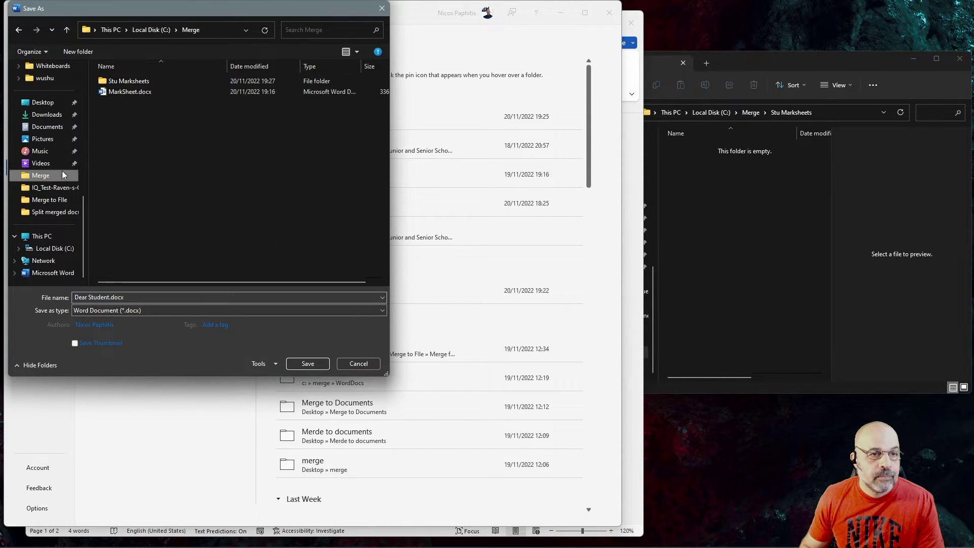
double_click(135, 81)
click(153, 298)
text(marksheet merged)
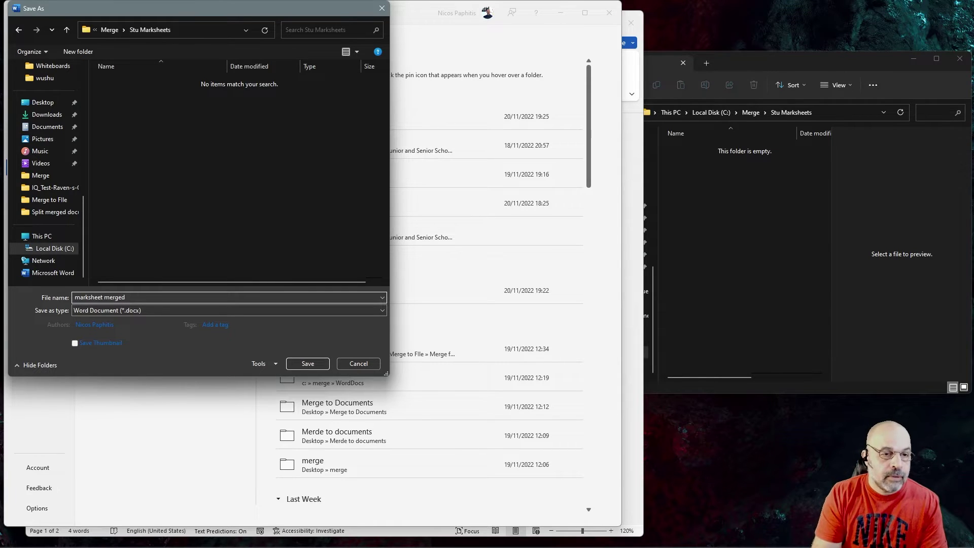
key(Return)
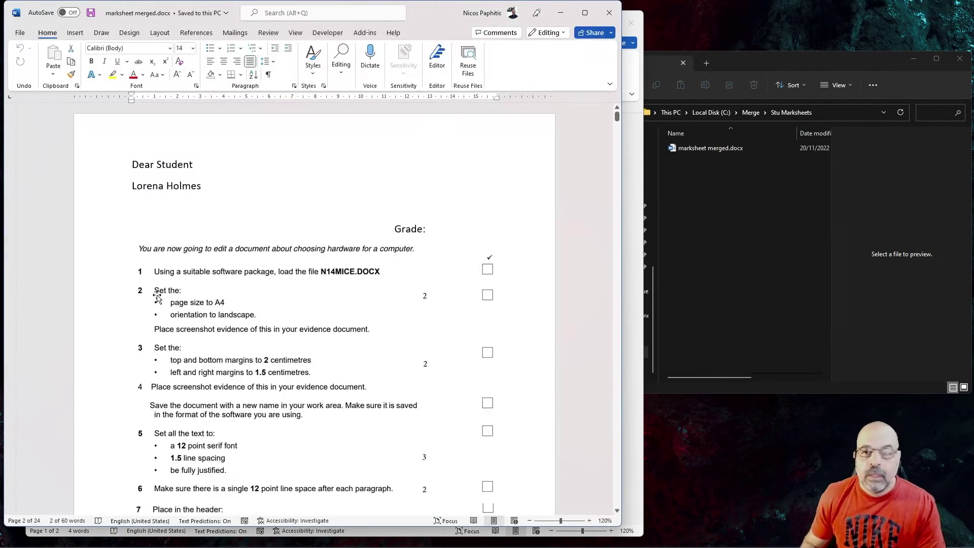
click(782, 223)
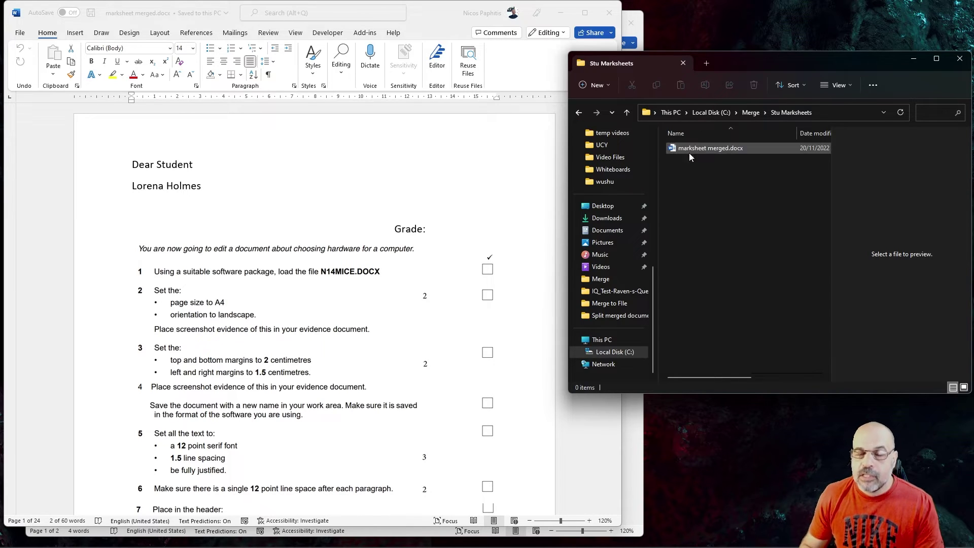
Step: In Outline view, turn the whole marksheet merged document into subdocuments and save, producing 12 Dear Student files
click(434, 14)
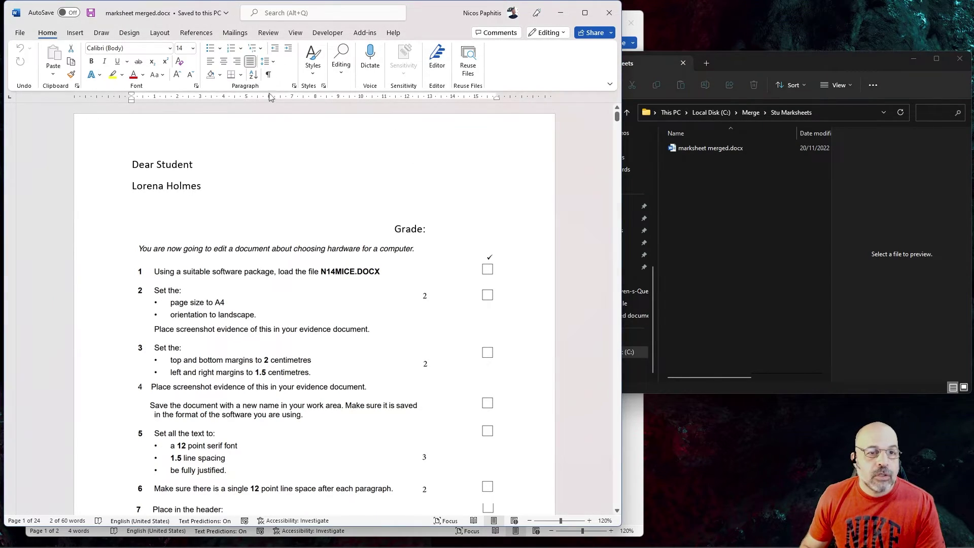
click(296, 32)
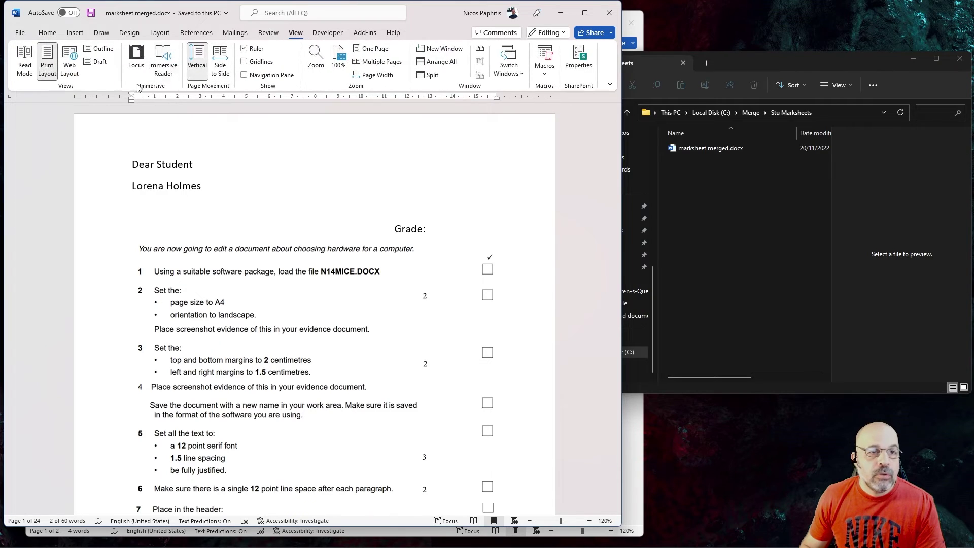
click(104, 49)
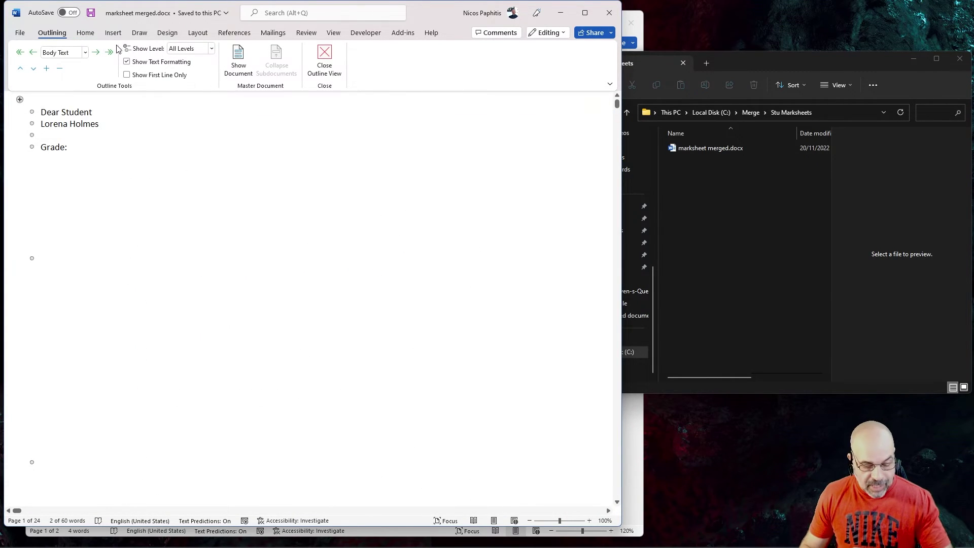
key(ctrl+a)
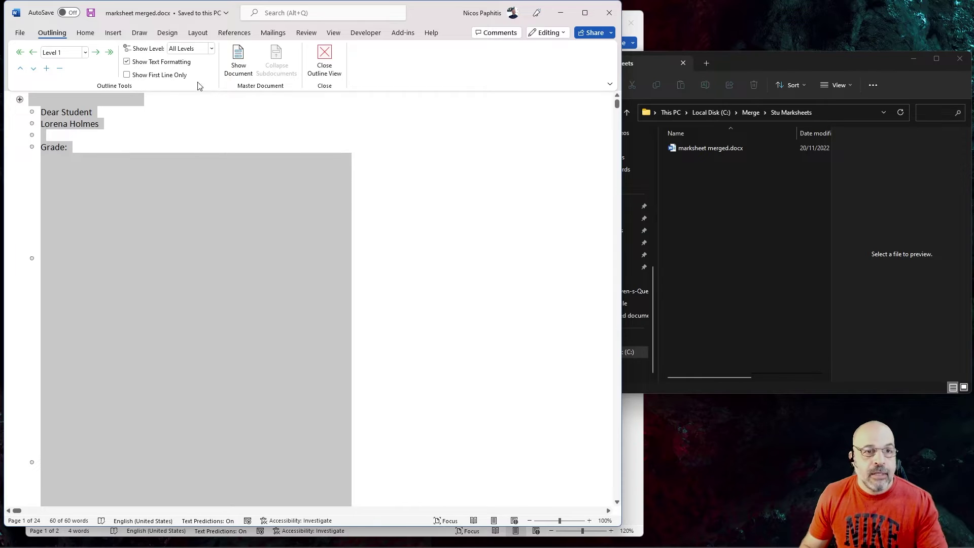
click(240, 60)
click(317, 49)
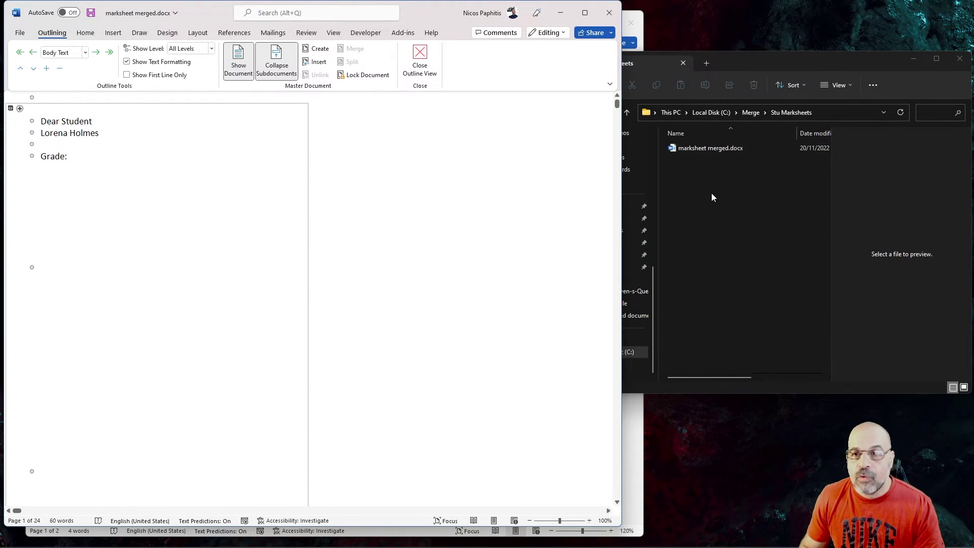
click(90, 13)
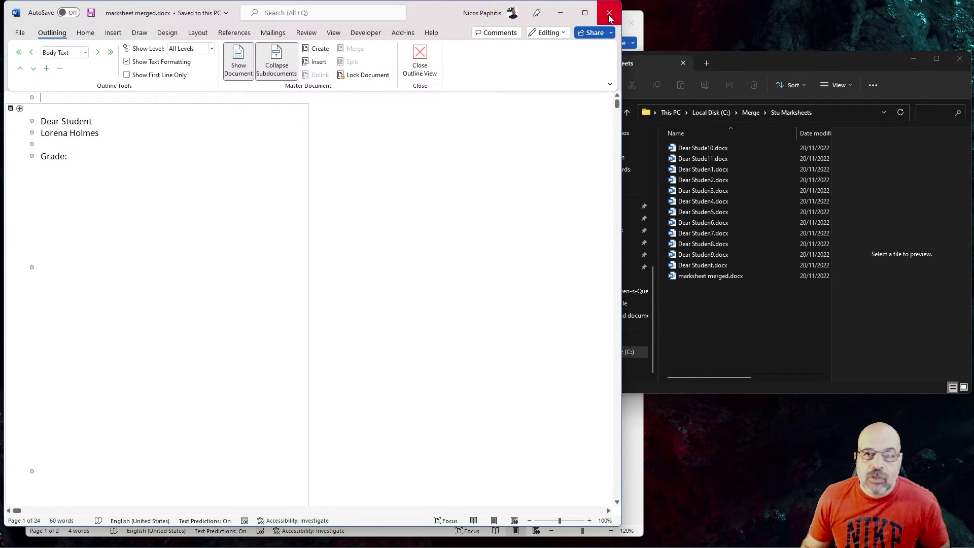
Step: Close marksheet merged and delete the Dear Student line from MarkSheet.docx
click(609, 15)
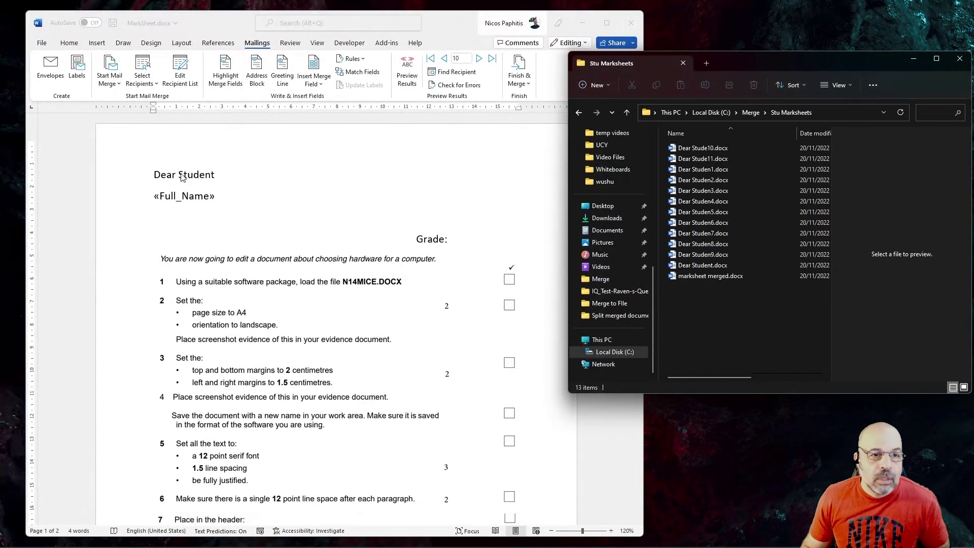
click(181, 176)
click(157, 158)
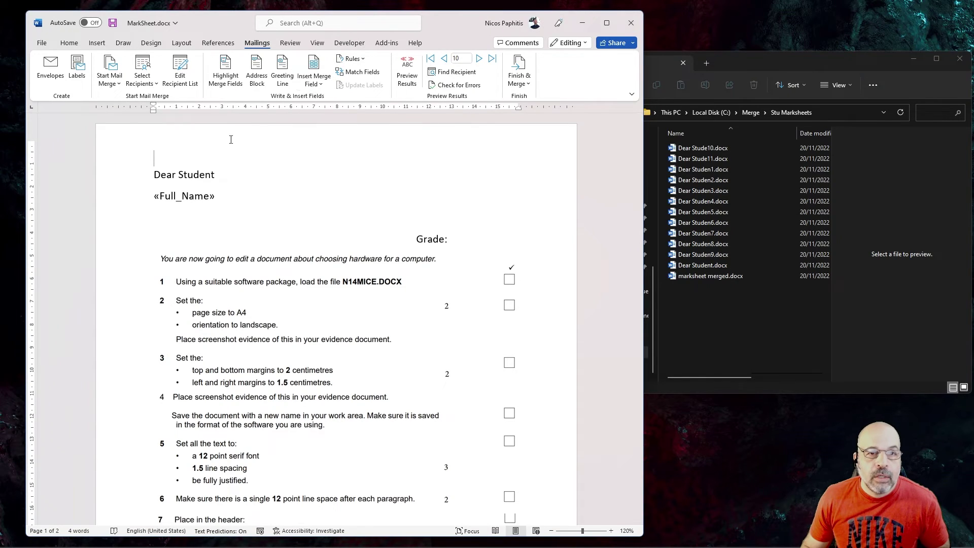
drag(154, 174, 214, 177)
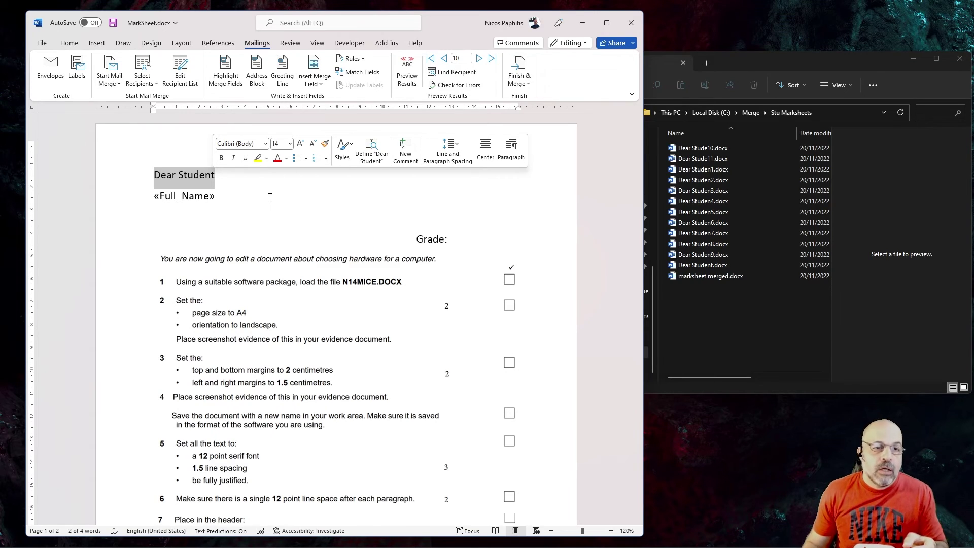
key(Delete)
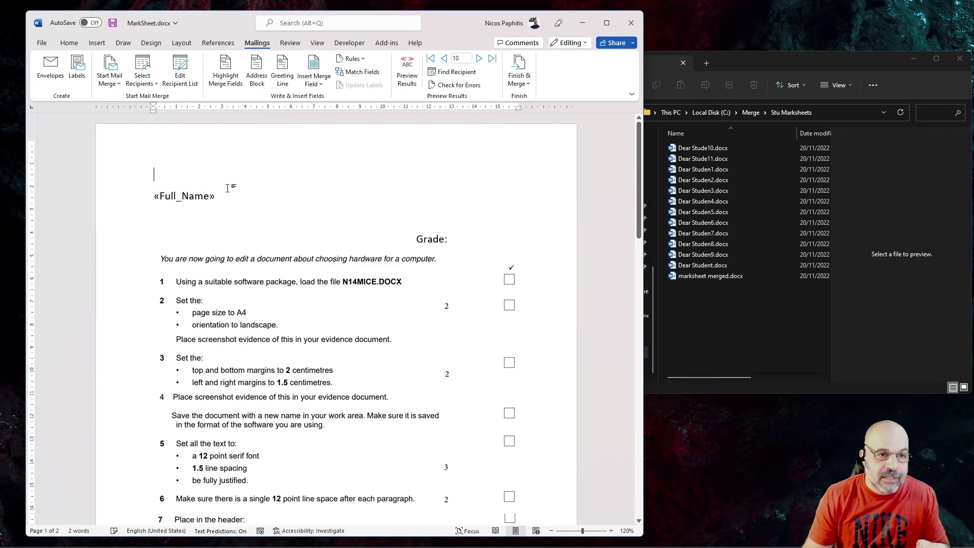
key(Delete)
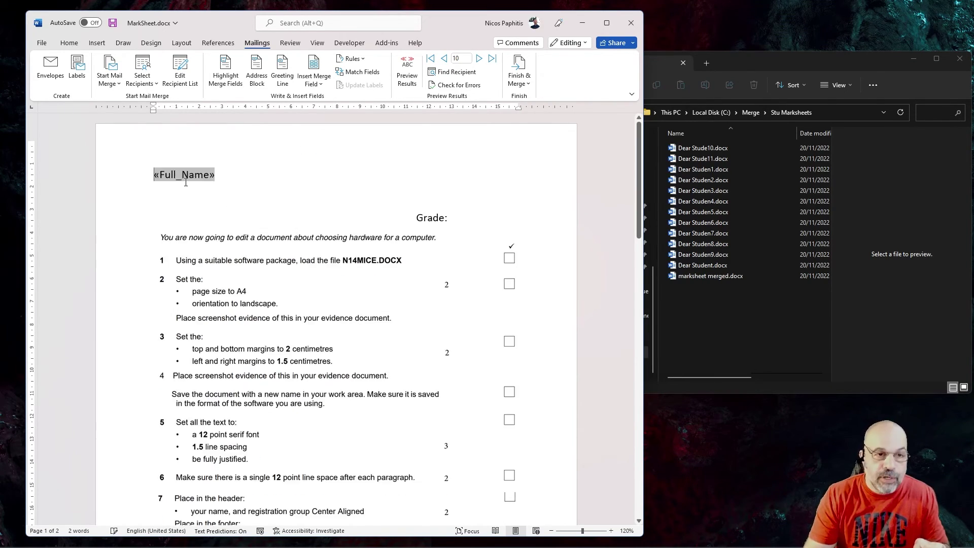
Step: Select the «Full_Name» field text and check the split files in Stu Marksheets
click(220, 175)
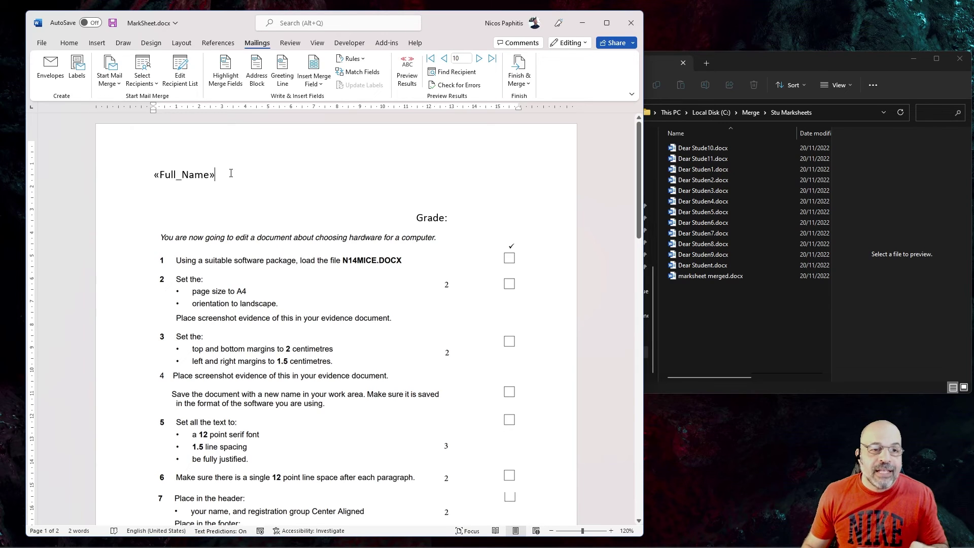
drag(226, 174, 152, 174)
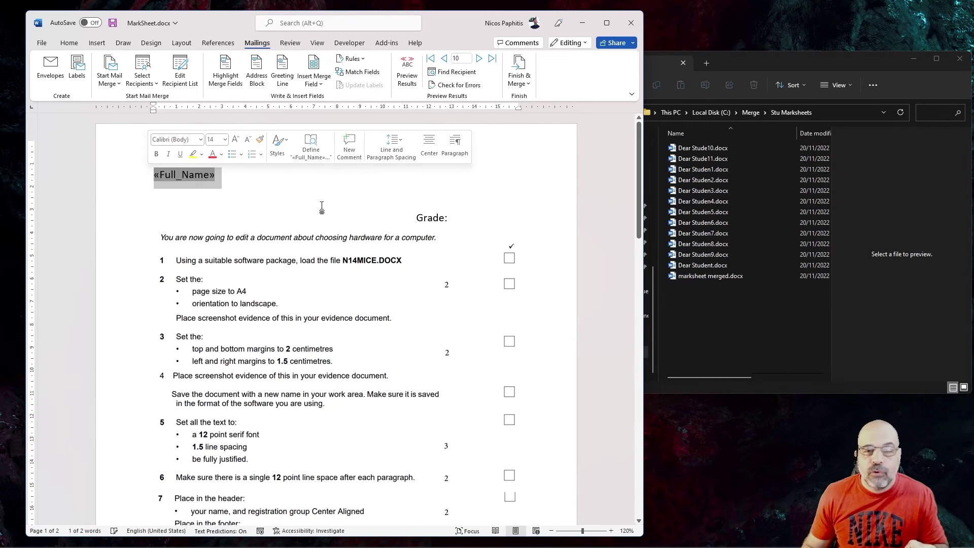
click(806, 59)
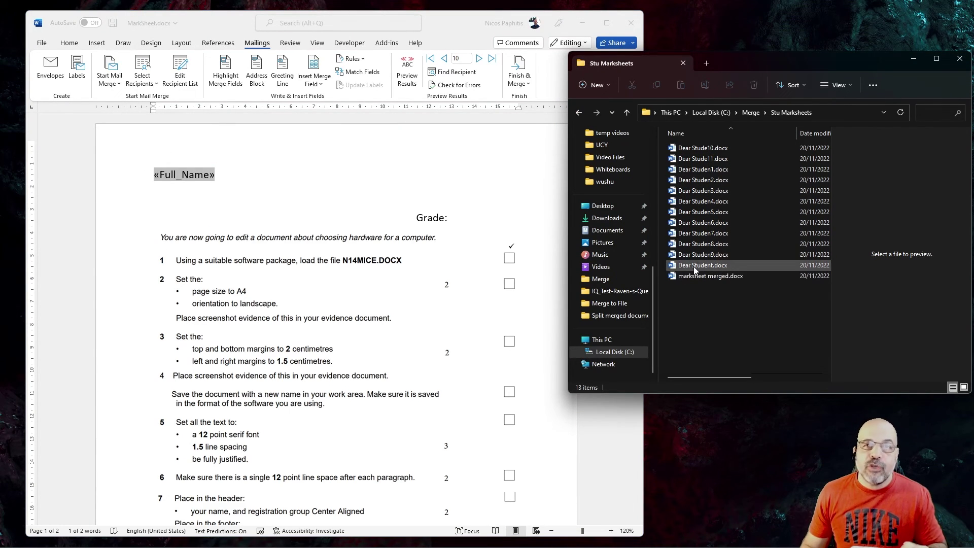